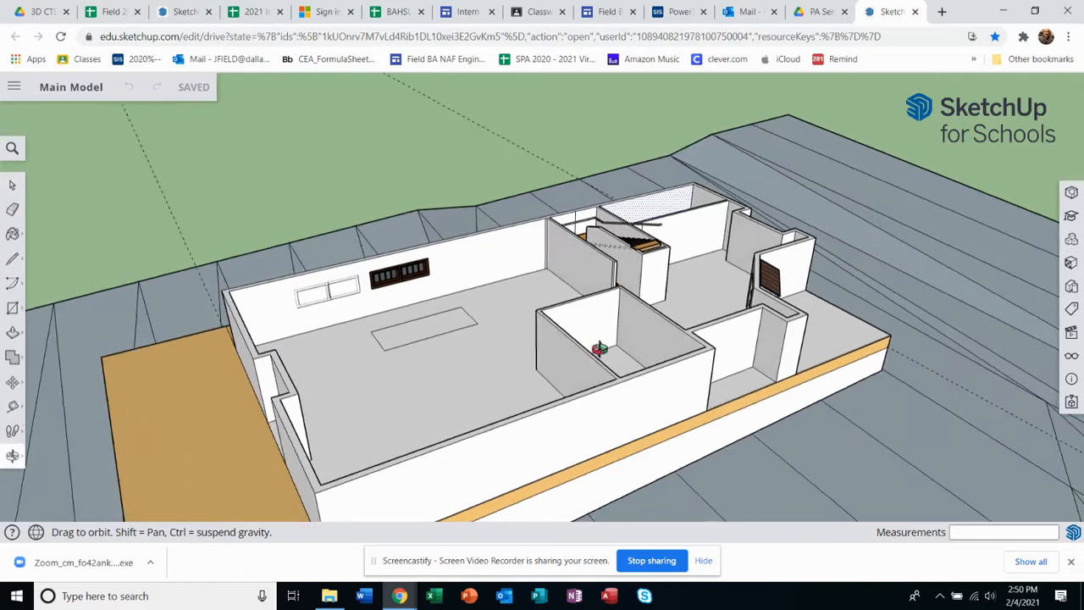
# - Try scaling the staircase component along the blue axis about its opposite point with the Scale tool
pyautogui.scroll(5, 641, 226)
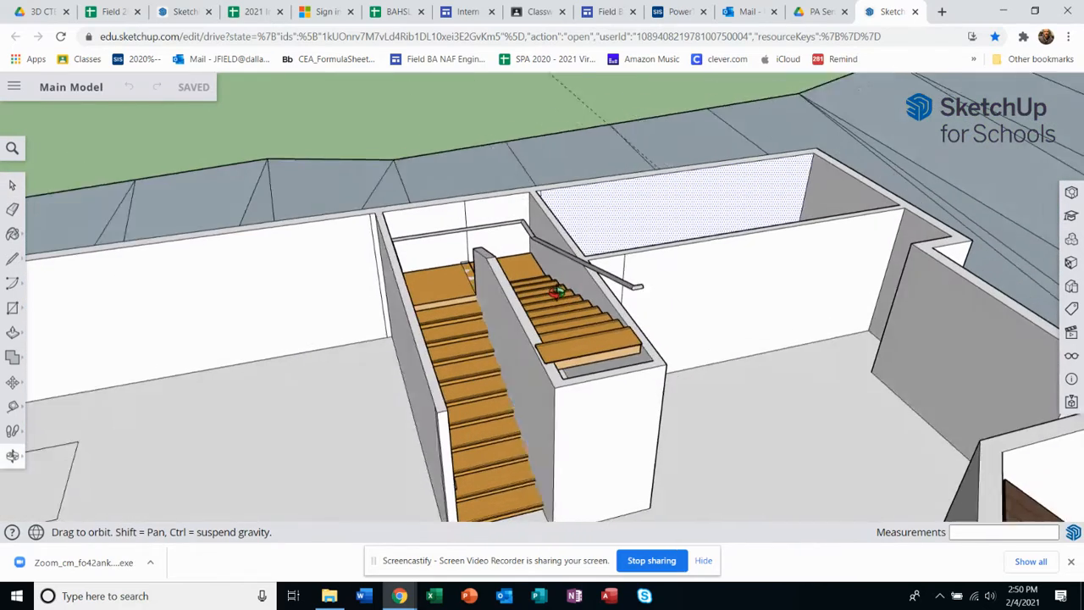
pyautogui.click(566, 357)
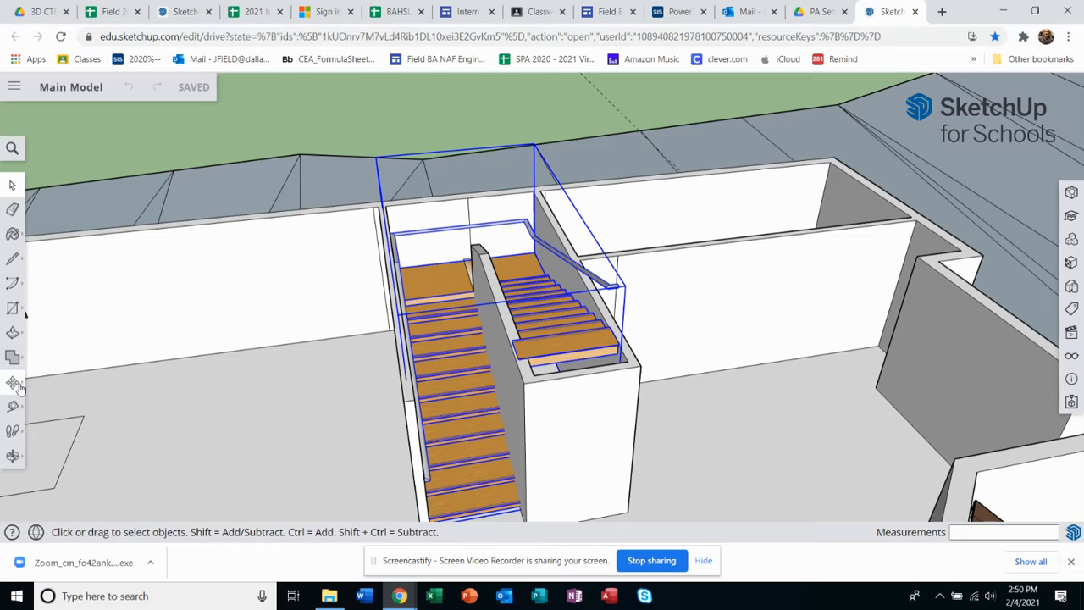
pyautogui.click(18, 386)
pyautogui.click(12, 332)
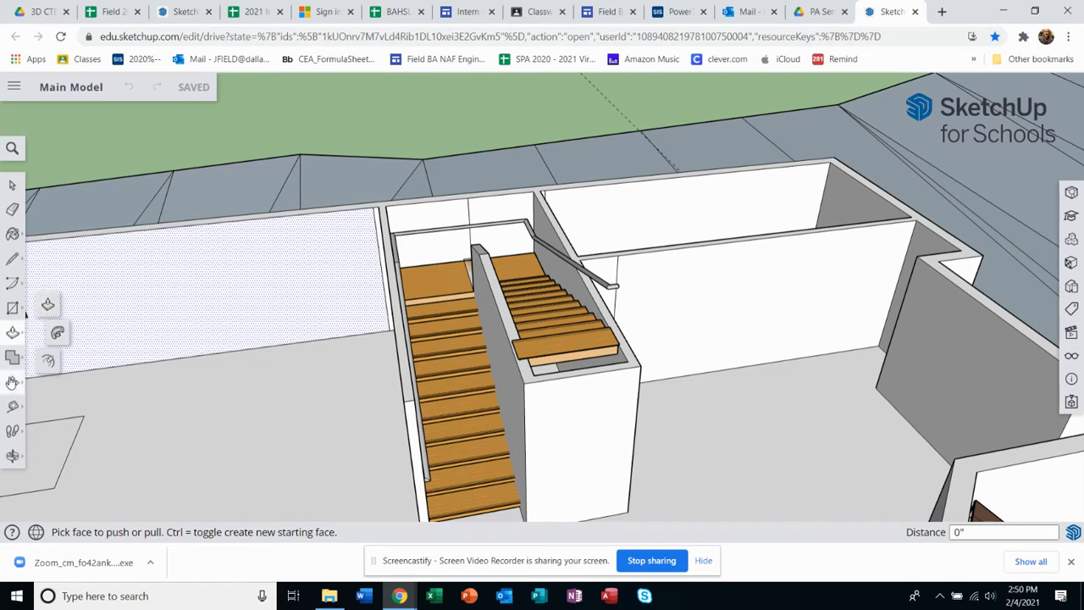
pyautogui.click(11, 383)
pyautogui.click(28, 393)
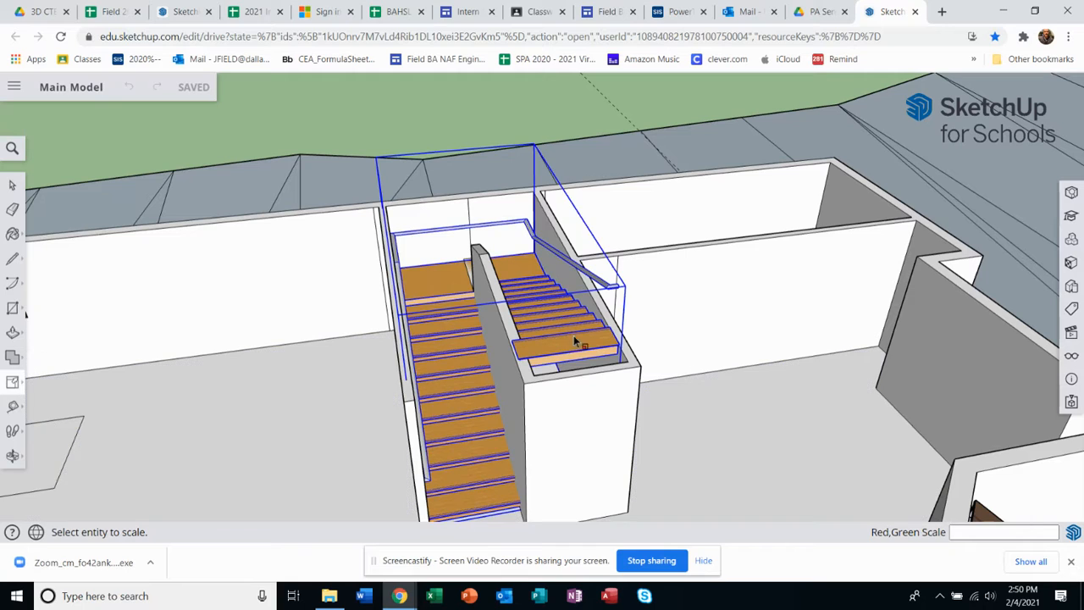
pyautogui.click(574, 328)
pyautogui.moveTo(573, 329); pyautogui.dragTo(495, 204, button='middle')
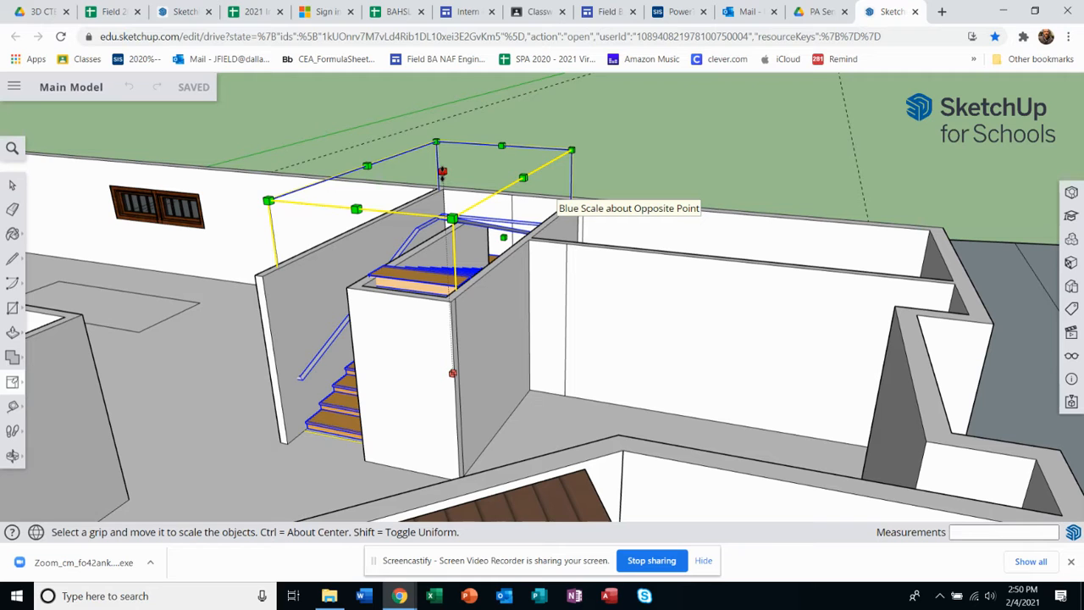
pyautogui.moveTo(441, 171)
pyautogui.mouseDown()
pyautogui.moveTo(440, 146)
pyautogui.moveTo(442, 175)
pyautogui.mouseUp()
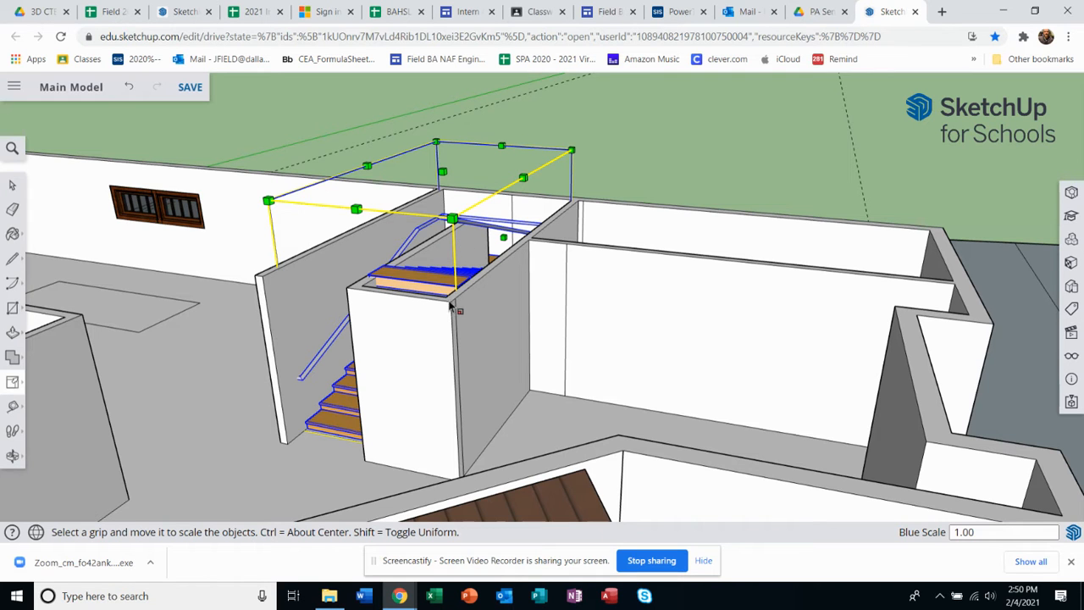
# - Examine the house model from several sides, including the staircase, front entrance and long exterior walls
pyautogui.moveTo(450, 303); pyautogui.dragTo(585, 297, button='middle')
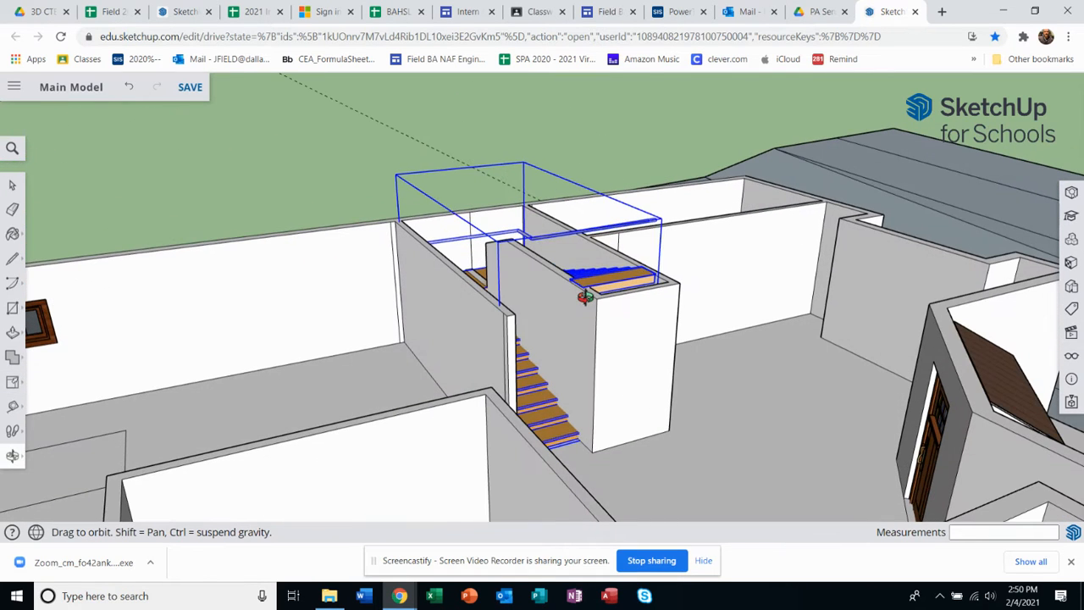
pyautogui.scroll(-5, 469, 314)
pyautogui.moveTo(551, 349); pyautogui.dragTo(642, 391, button='middle')
pyautogui.scroll(-1, 651, 392)
pyautogui.scroll(3, 713, 381)
pyautogui.moveTo(525, 379); pyautogui.dragTo(344, 358, button='middle')
pyautogui.scroll(3, 472, 336)
pyautogui.scroll(-5, 524, 341)
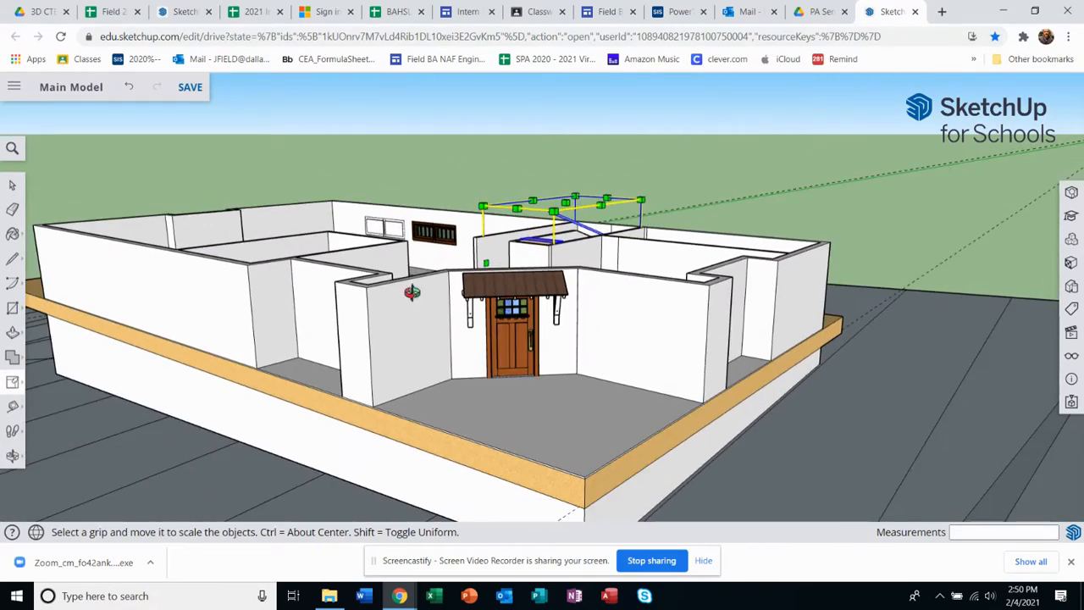
pyautogui.moveTo(523, 341); pyautogui.dragTo(435, 281, button='middle')
pyautogui.scroll(-2, 432, 282)
pyautogui.scroll(2, 205, 310)
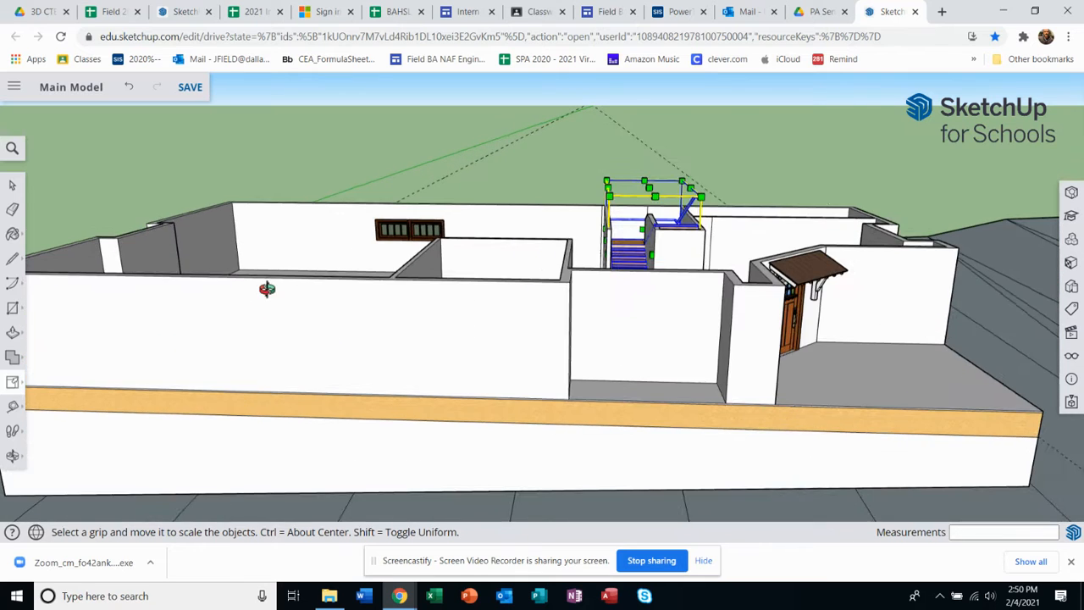
pyautogui.moveTo(268, 316); pyautogui.dragTo(333, 317, button='middle')
pyautogui.scroll(1, 161, 271)
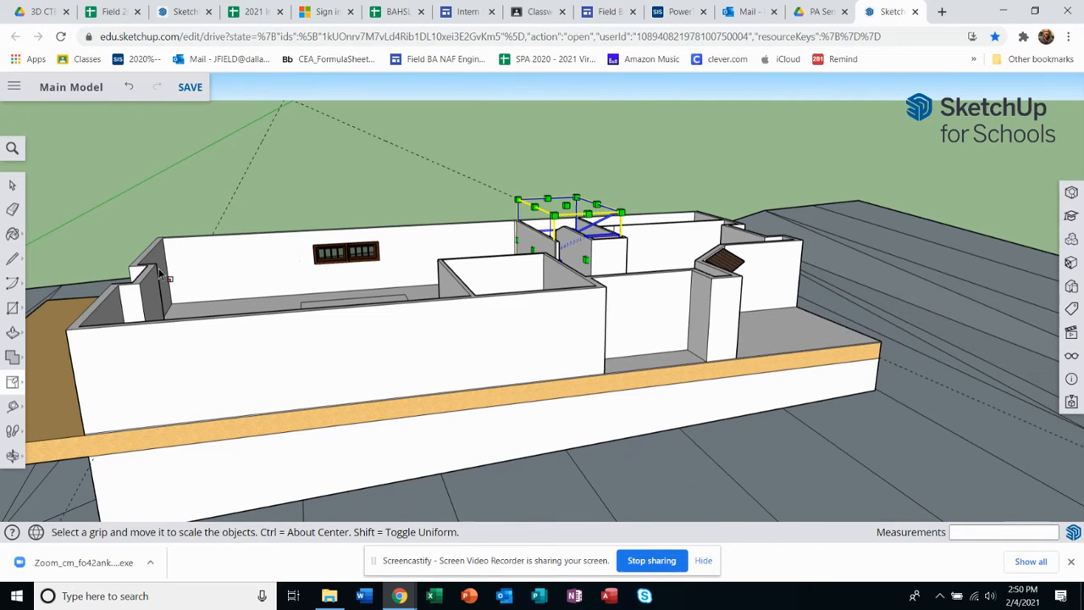
# - Deselect the staircase and select the outer face of the long exterior wall beside the wooden deck
pyautogui.click(12, 185)
pyautogui.click(181, 188)
pyautogui.click(385, 360)
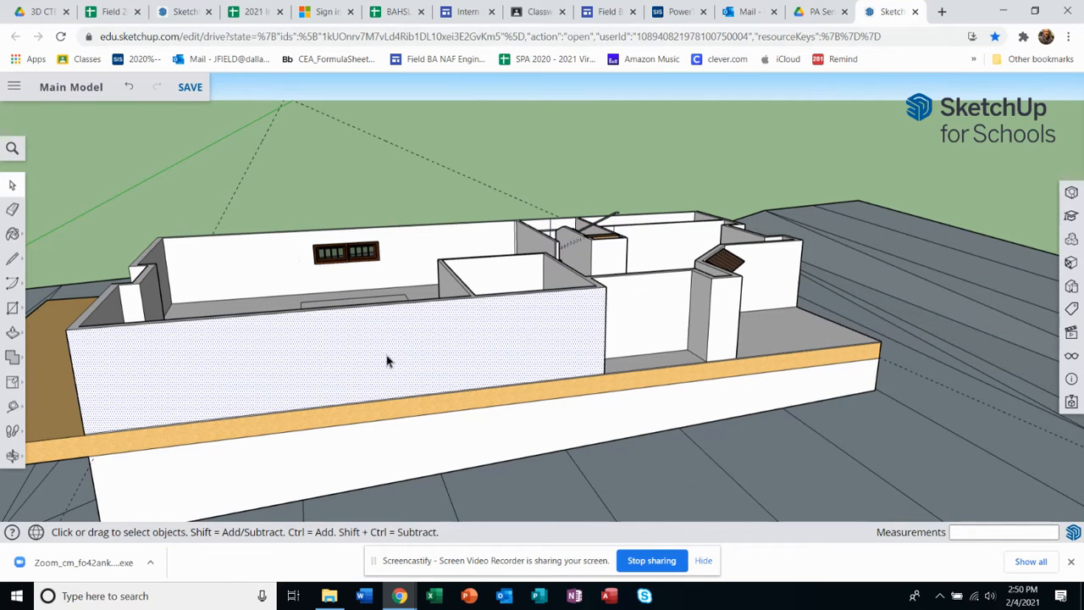
pyautogui.scroll(2, 379, 348)
pyautogui.scroll(-4, 479, 341)
pyautogui.moveTo(440, 323)
pyautogui.mouseDown(button='middle')
pyautogui.moveTo(477, 322)
pyautogui.moveTo(450, 339)
pyautogui.mouseUp(button='middle')
pyautogui.scroll(3, 326, 423)
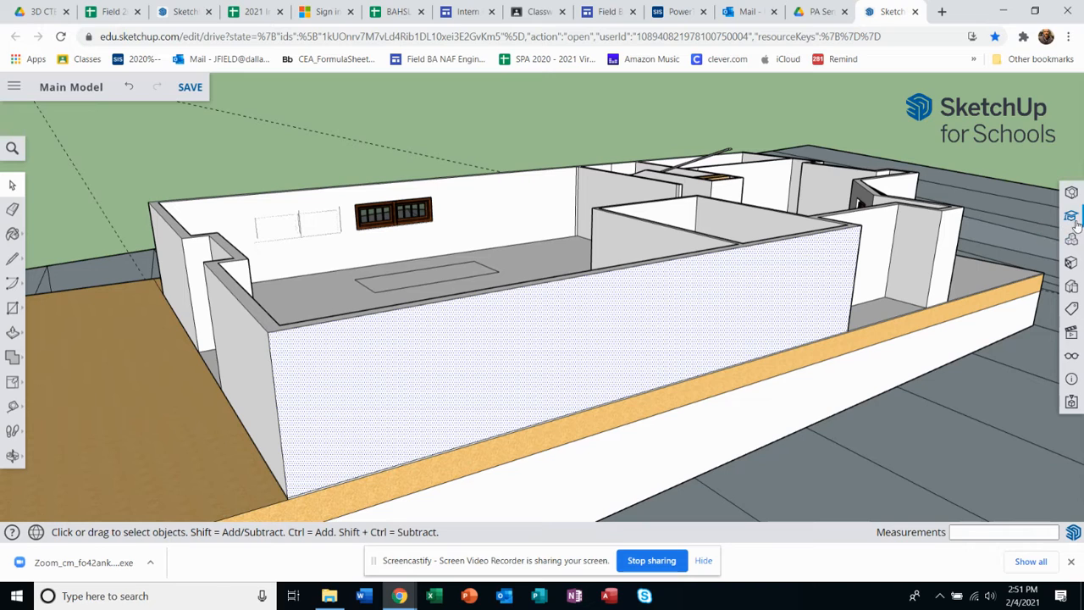
# - Display the wall face's entity information, the Select tool instructions and the 3D Warehouse component search
pyautogui.click(1071, 192)
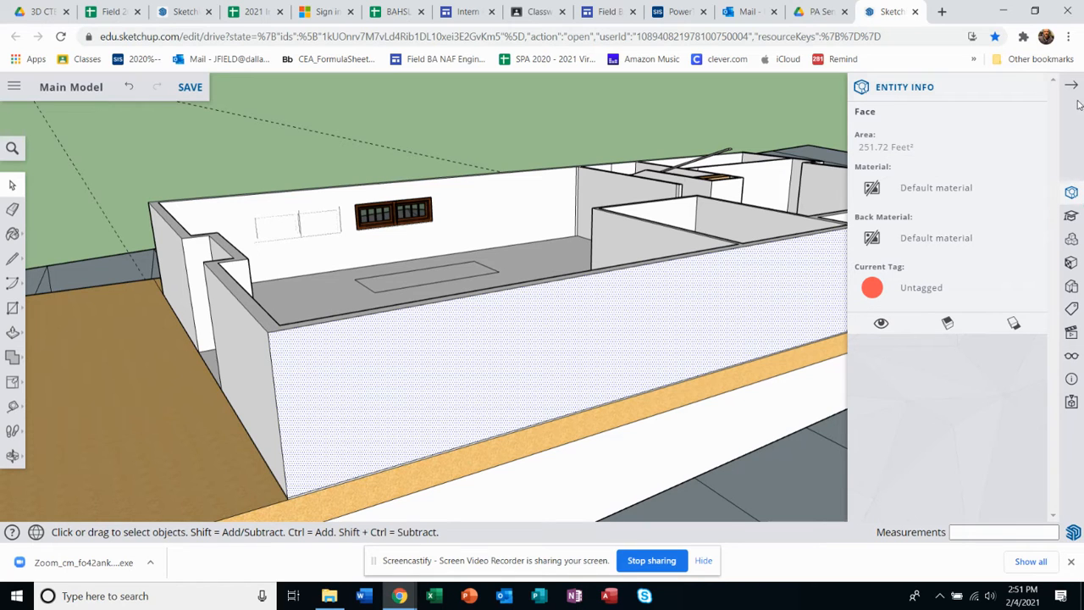
pyautogui.click(1069, 216)
pyautogui.click(1072, 240)
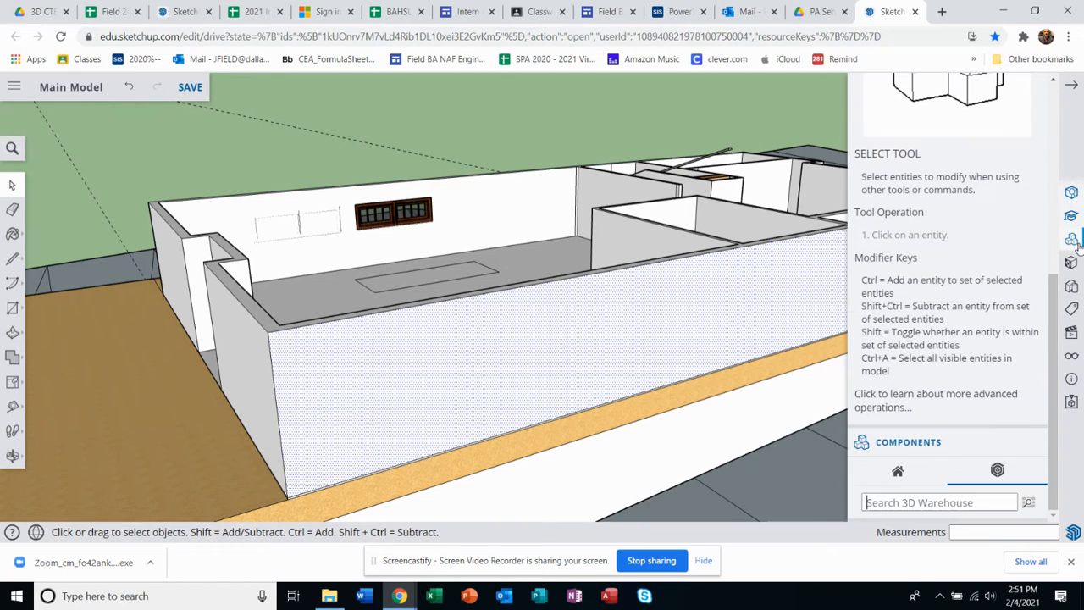
pyautogui.click(1071, 194)
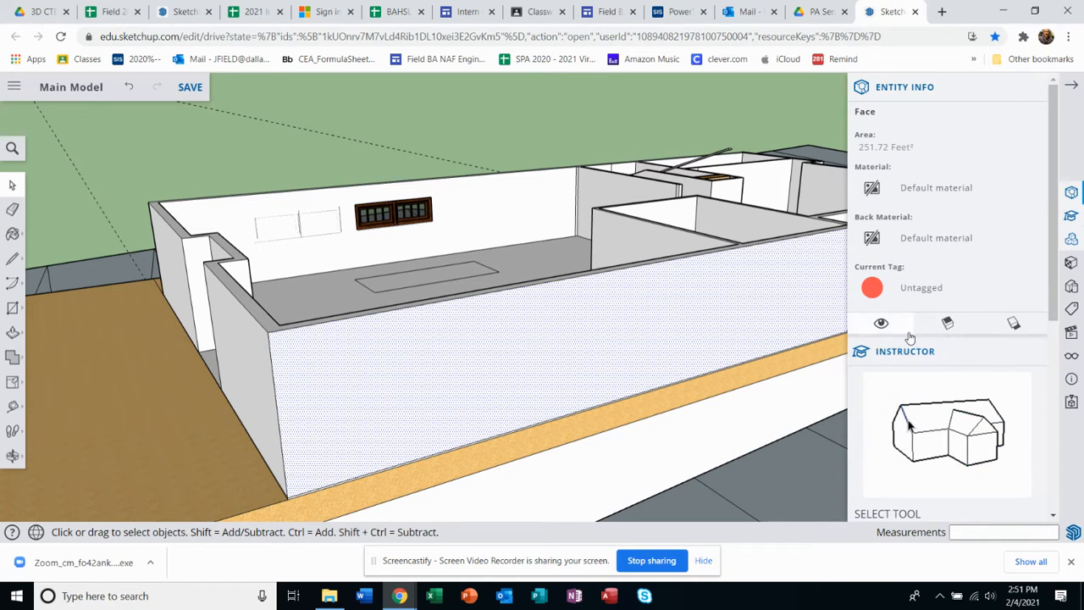
pyautogui.click(1071, 85)
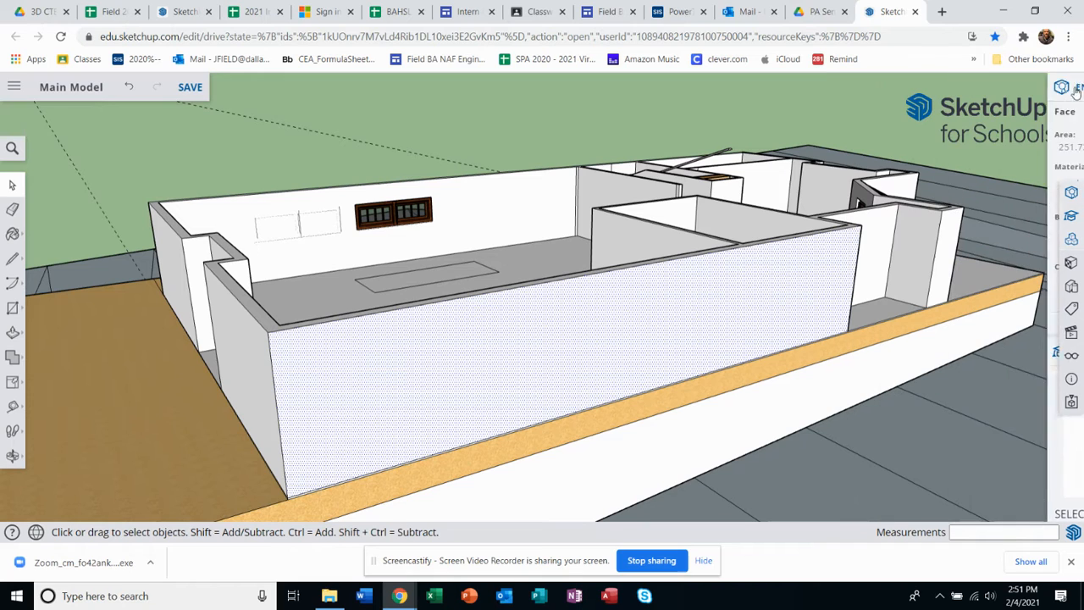
pyautogui.click(1071, 193)
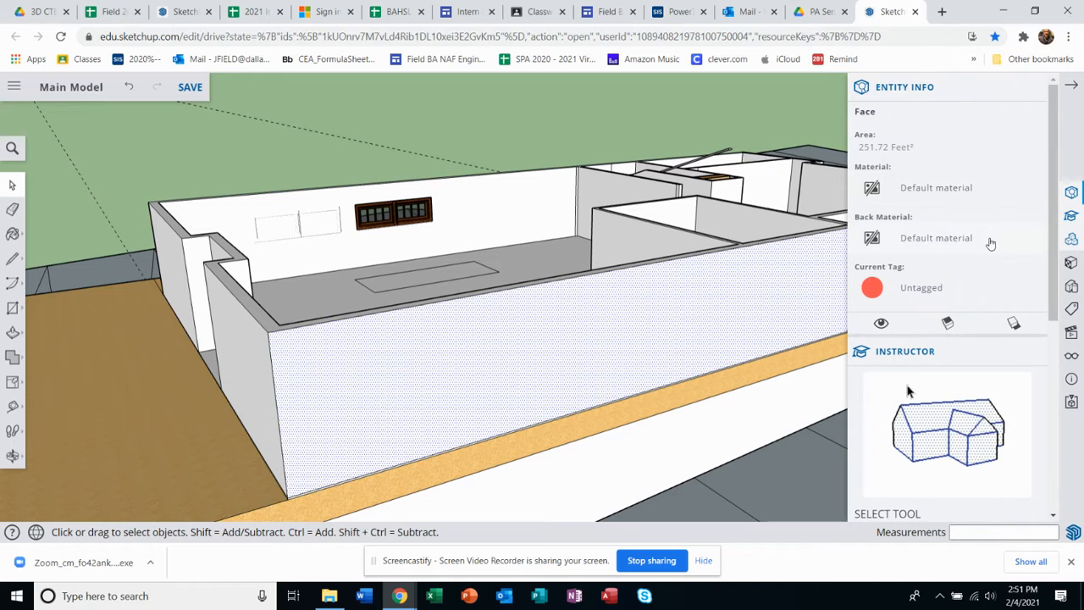
pyautogui.scroll(-5, 989, 243)
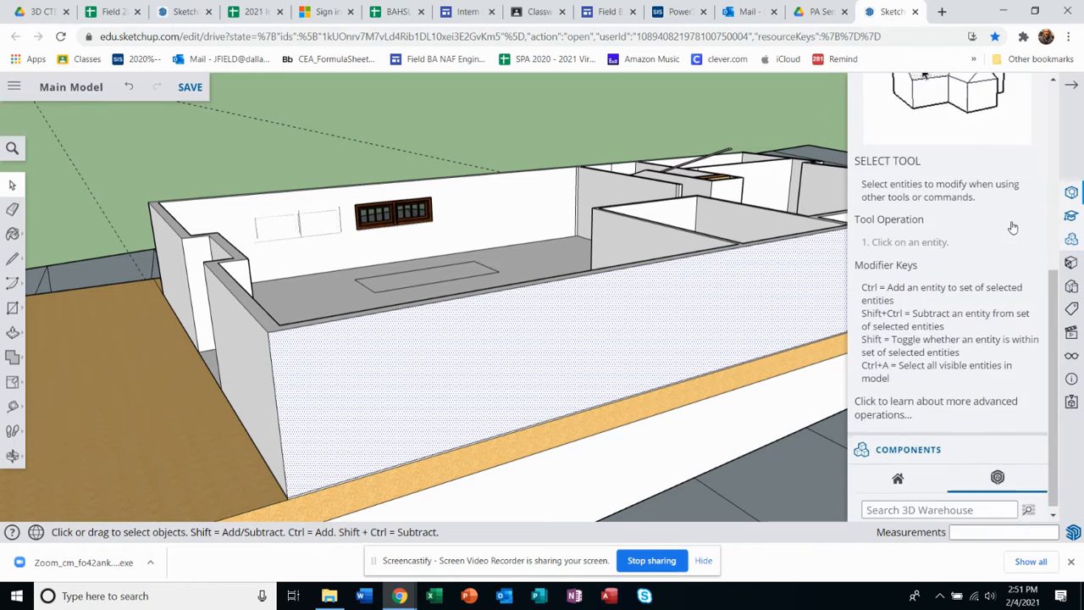
pyautogui.scroll(-1, 1013, 227)
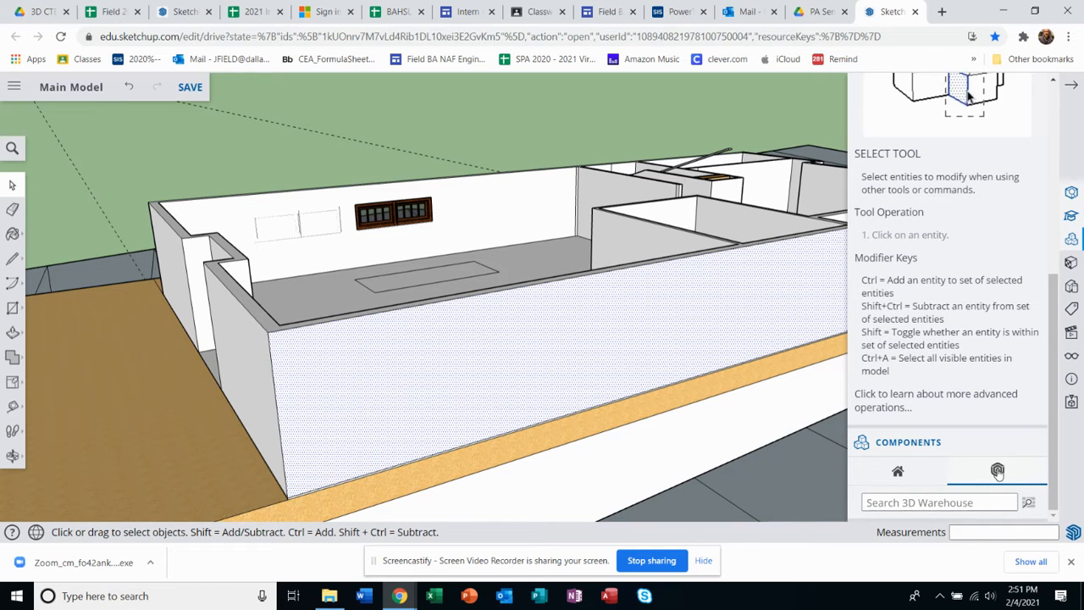
# - Search the 3D Warehouse components for "craftsman windows"
pyautogui.click(928, 504)
pyautogui.write('crafts')
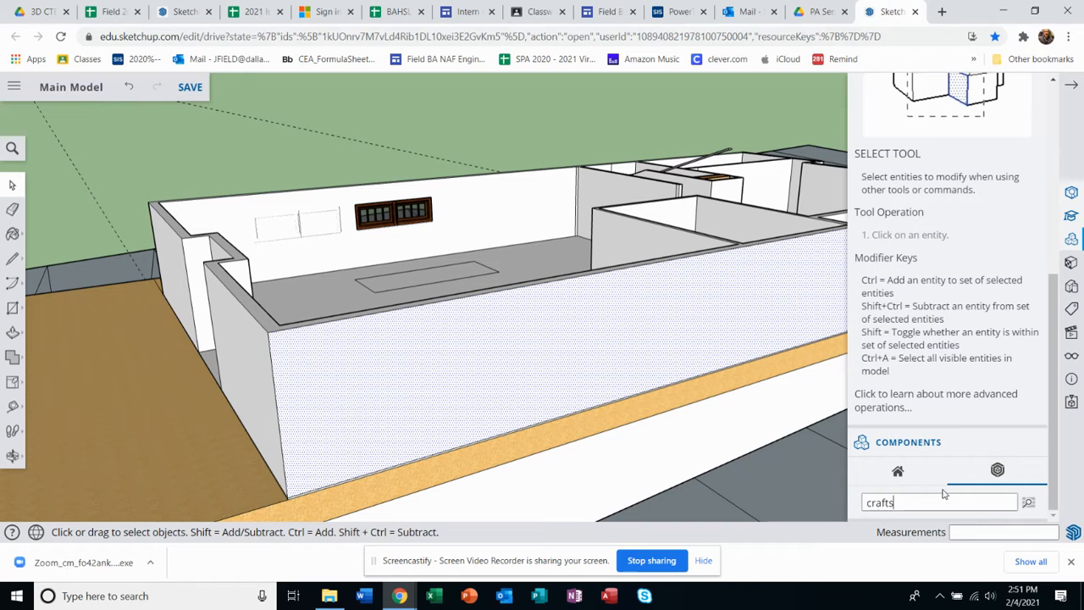
pyautogui.write('man windo')
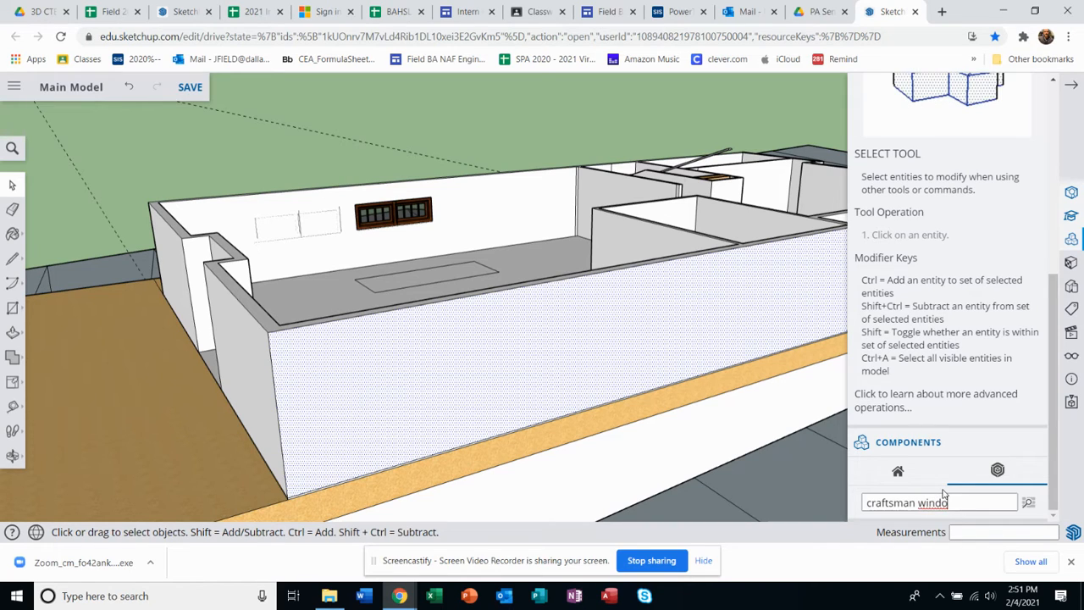
pyautogui.write('ws')
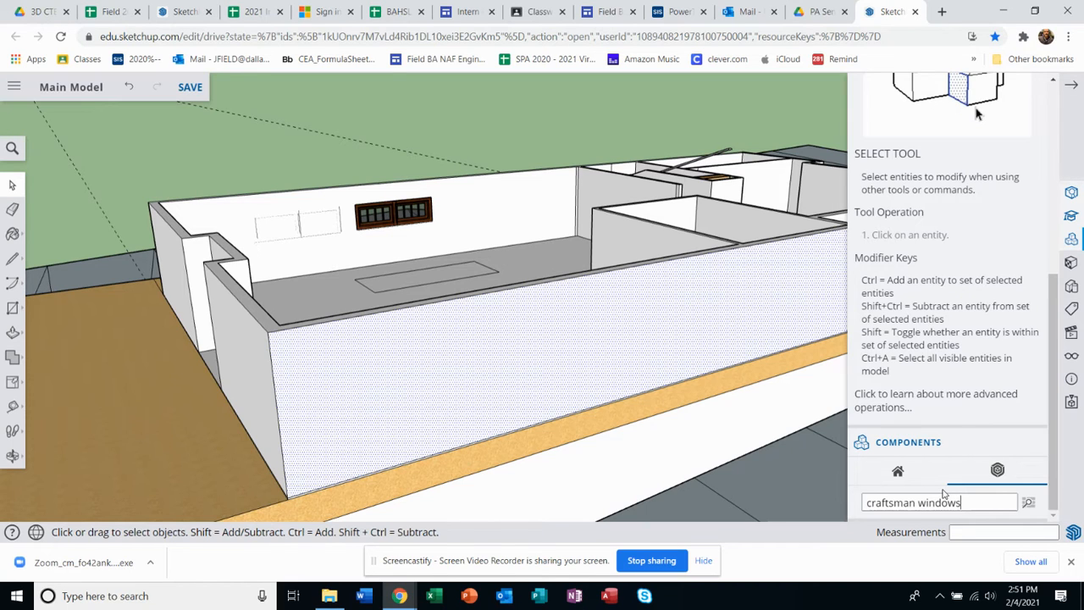
pyautogui.press('Return')
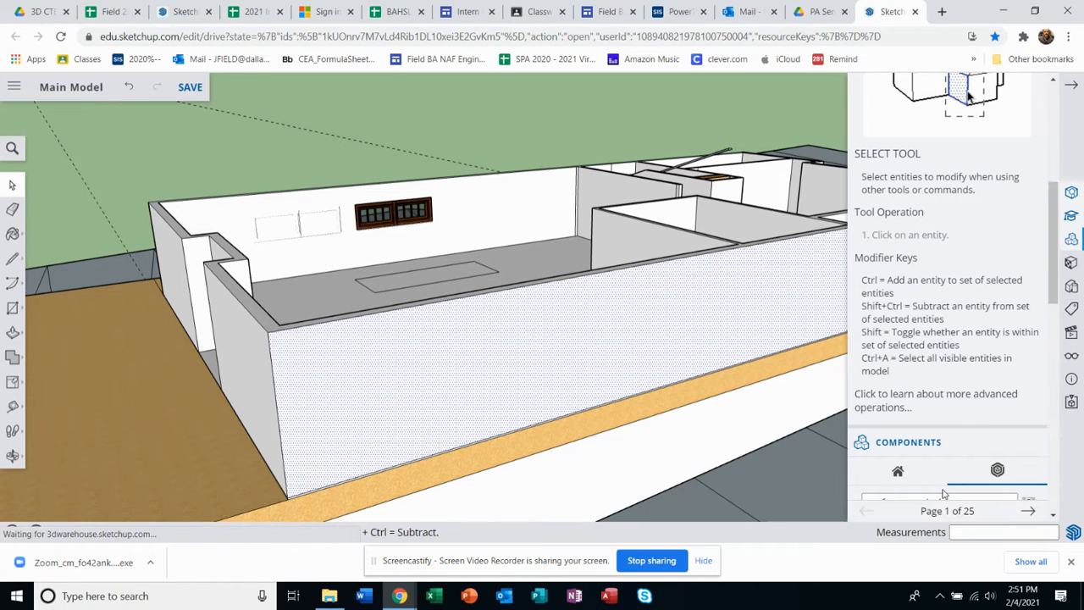
# - Browse the first two pages of craftsman window results for a model that suits the house
pyautogui.scroll(-3, 999, 474)
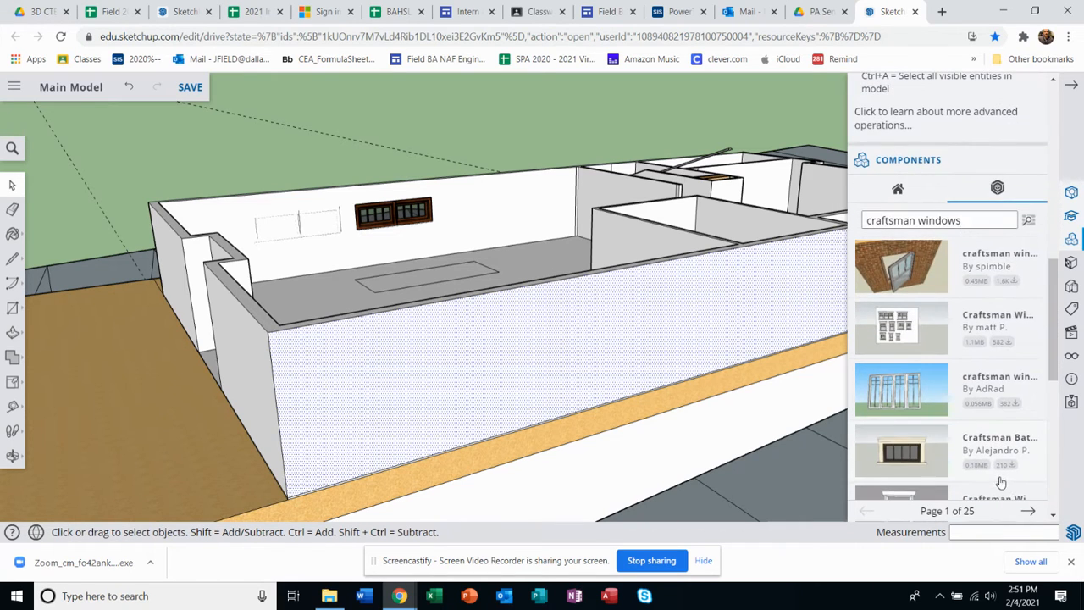
pyautogui.scroll(-5, 1007, 474)
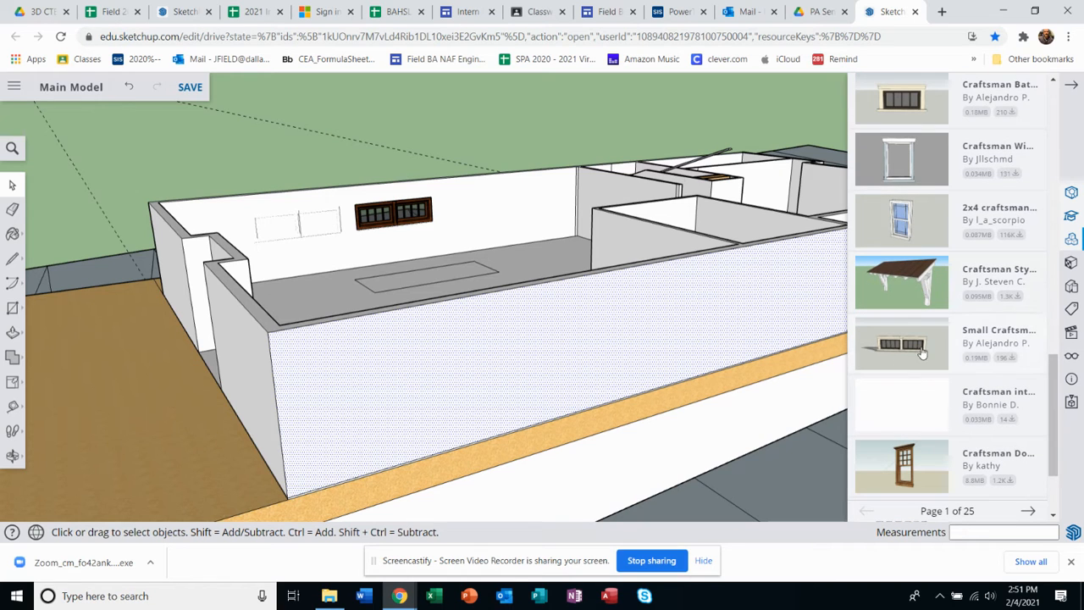
pyautogui.scroll(-2, 917, 397)
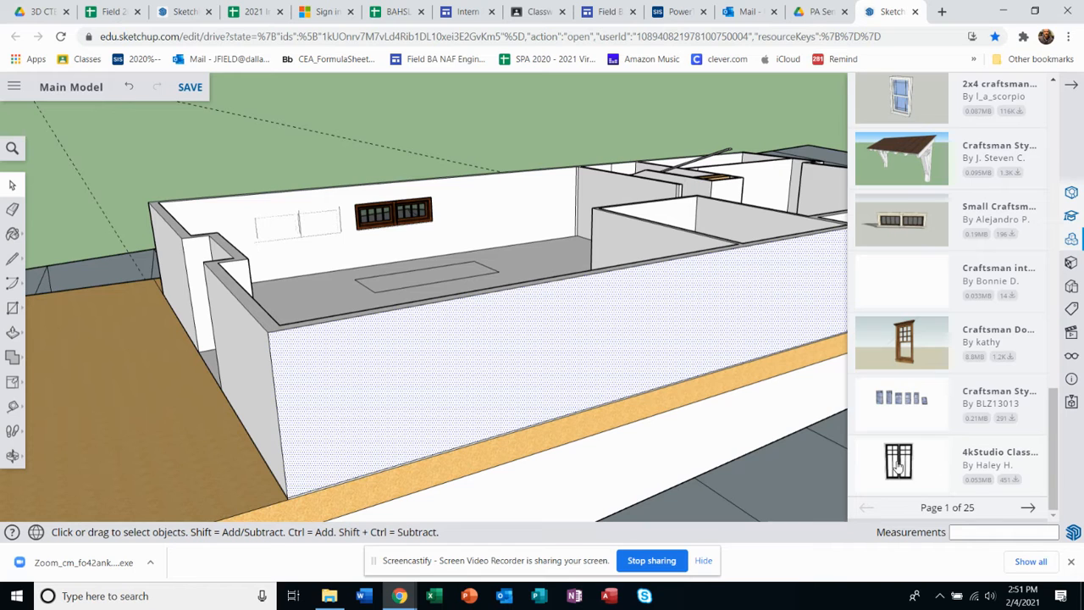
pyautogui.scroll(10, 972, 441)
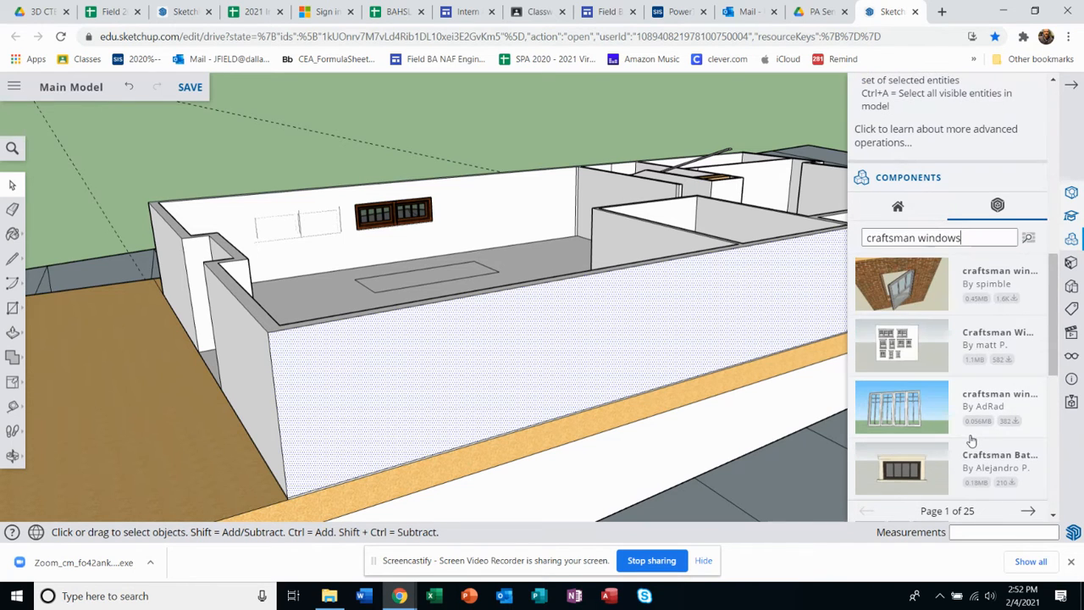
pyautogui.scroll(-10, 971, 441)
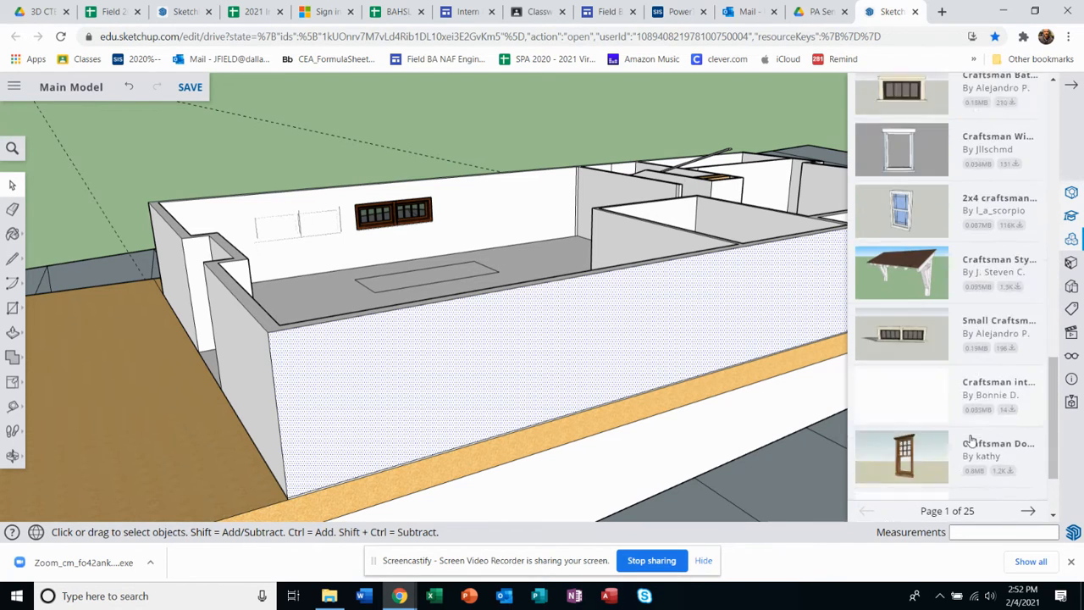
pyautogui.click(1029, 508)
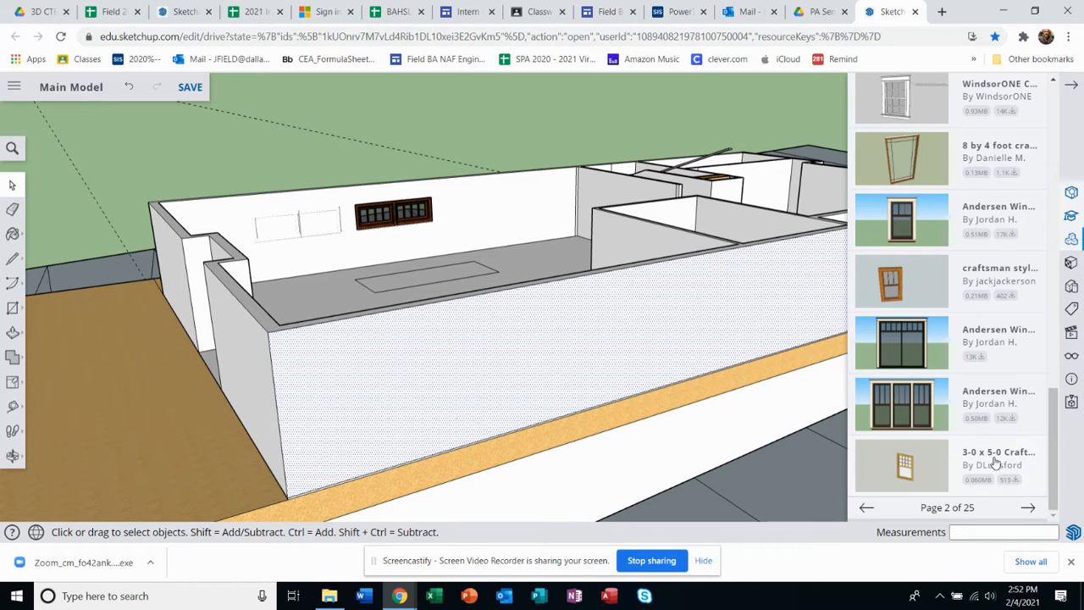
pyautogui.scroll(3, 978, 419)
pyautogui.scroll(2, 976, 420)
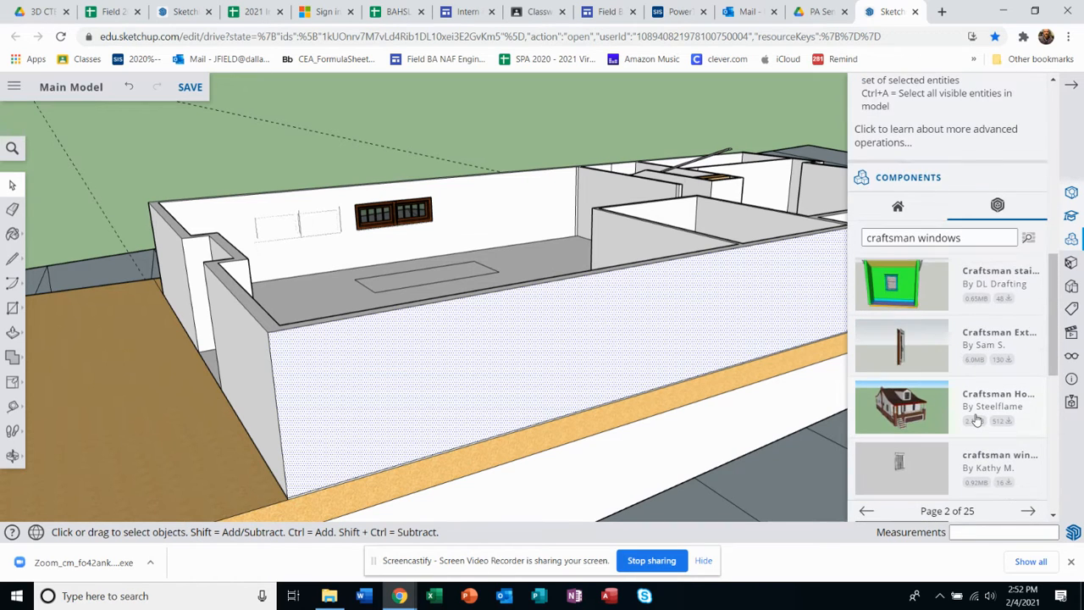
pyautogui.scroll(-5, 976, 420)
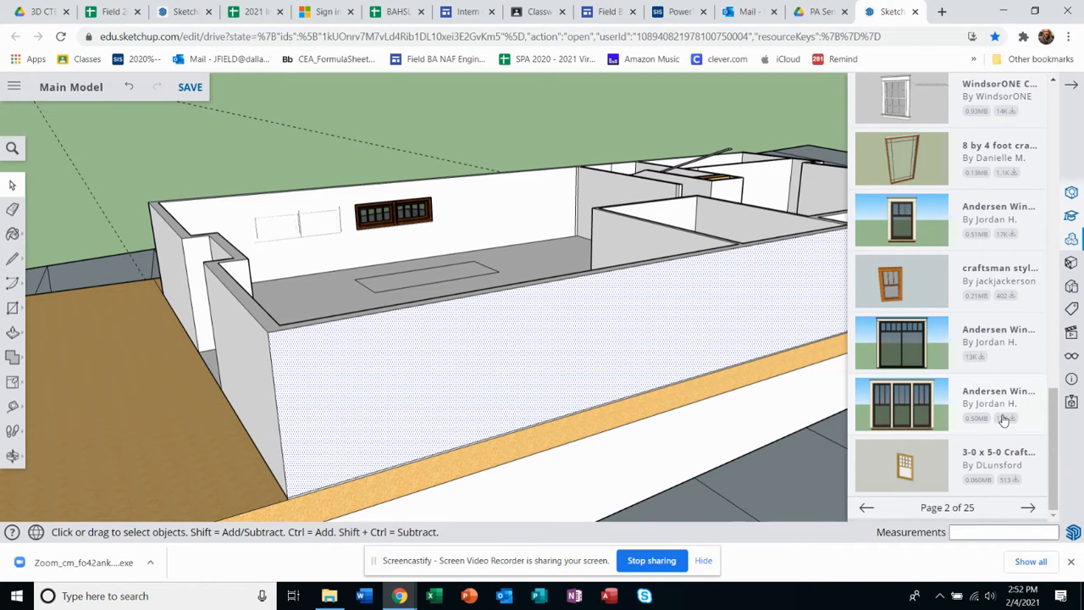
# - Insert the triple-pane Andersen window component and place it on the wooden deck near the house's outer corner
pyautogui.click(914, 408)
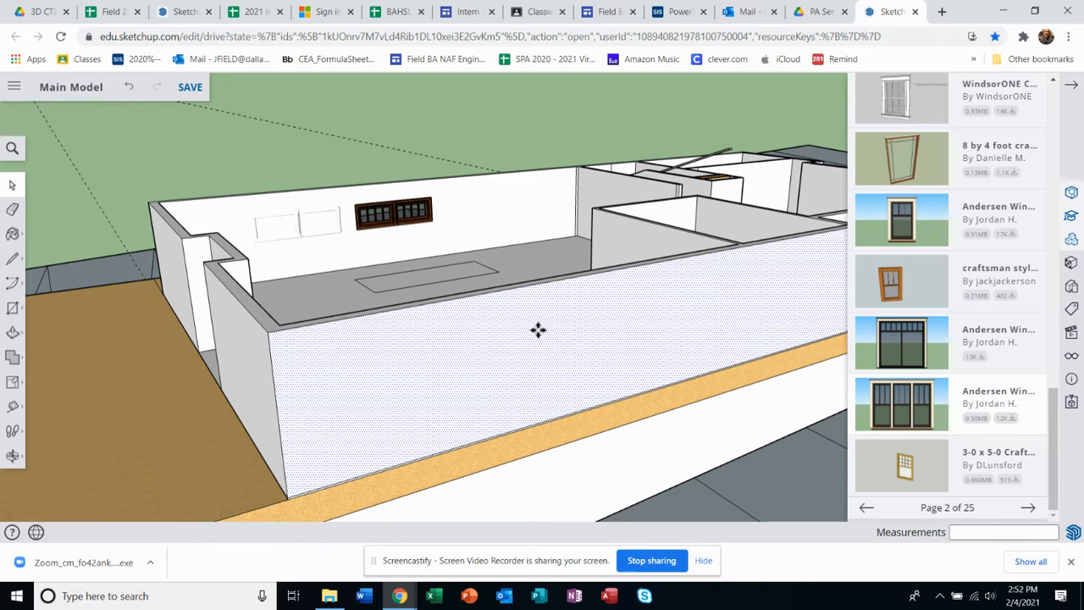
pyautogui.scroll(-2, 538, 330)
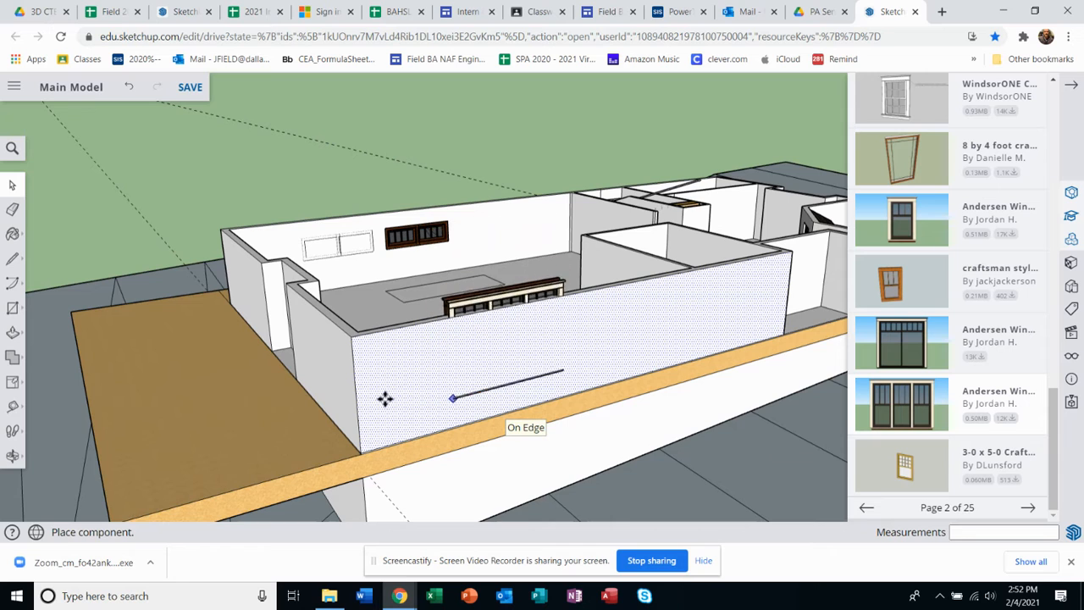
pyautogui.moveTo(385, 398); pyautogui.dragTo(683, 405, button='middle')
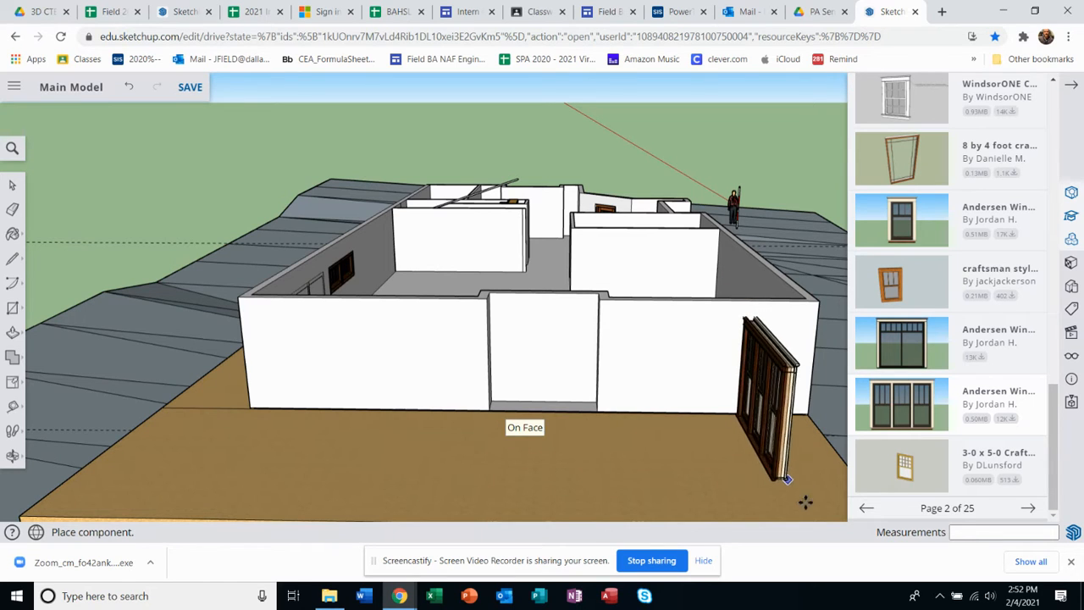
pyautogui.click(829, 516)
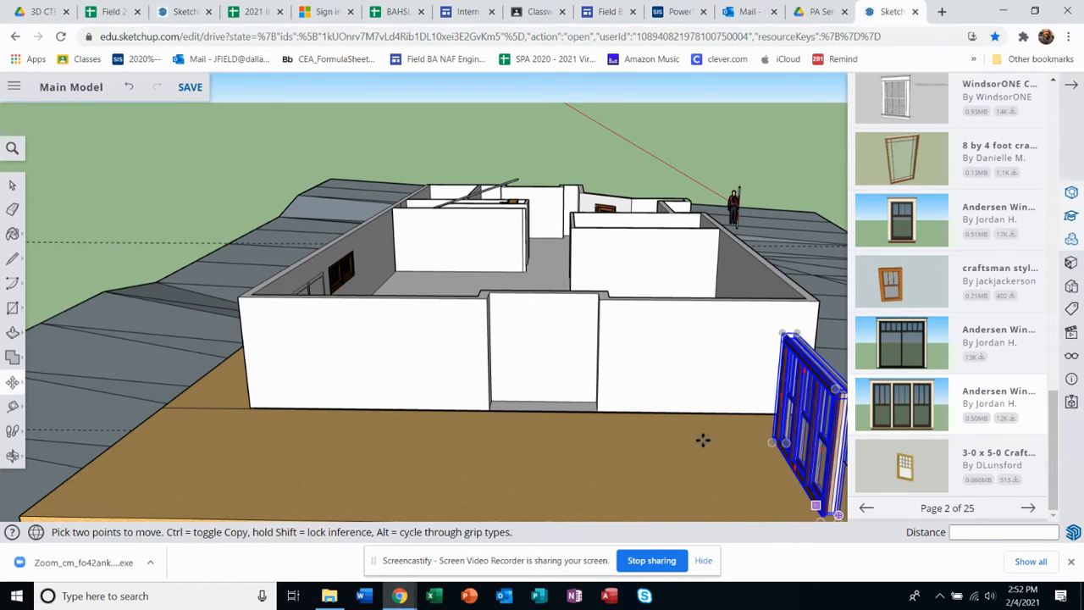
pyautogui.click(12, 185)
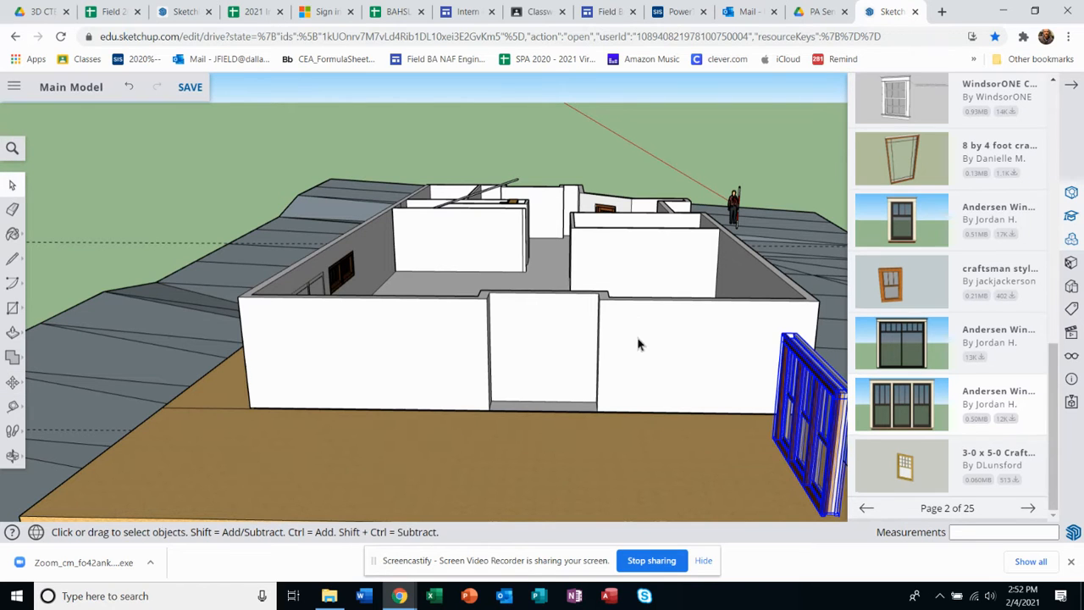
pyautogui.scroll(3, 738, 333)
pyautogui.moveTo(738, 333); pyautogui.dragTo(581, 310, button='middle')
pyautogui.click(576, 339)
pyautogui.scroll(-3, 545, 339)
pyautogui.scroll(3, 551, 350)
pyautogui.rightClick(581, 310)
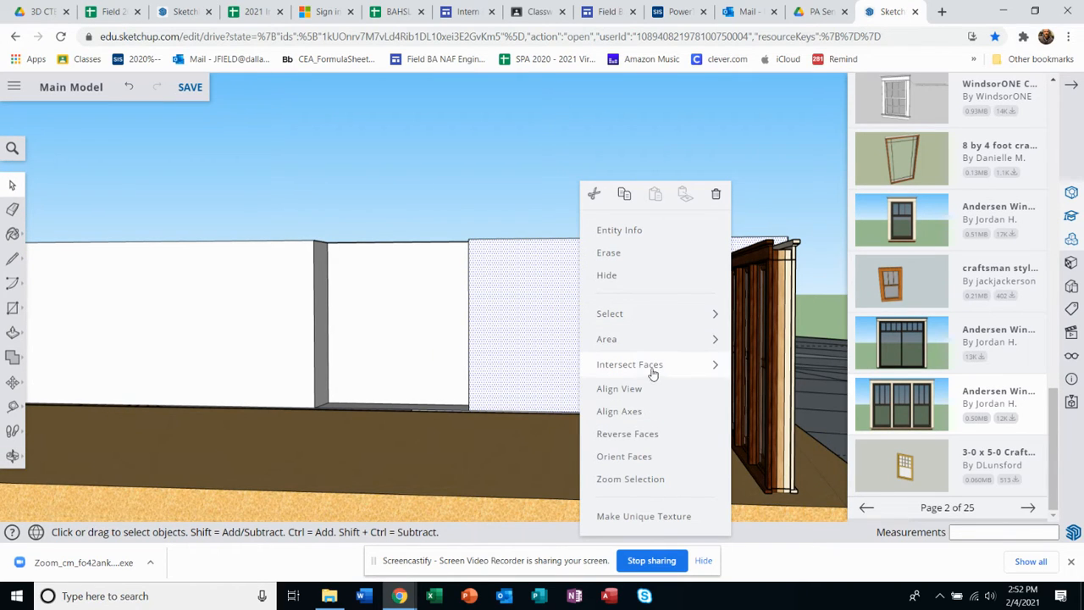
pyautogui.moveTo(635, 347)
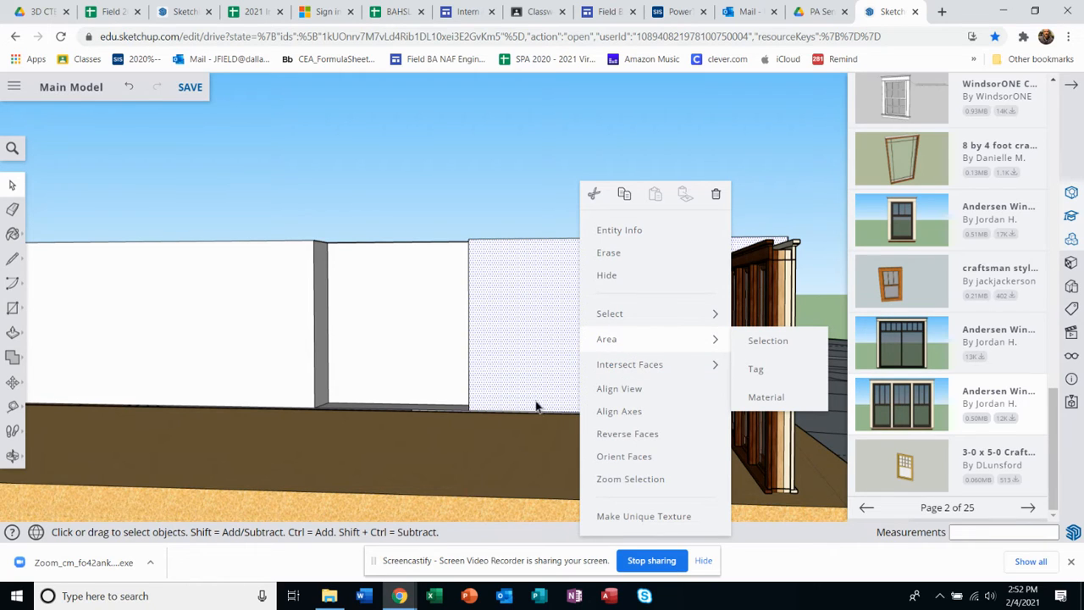
pyautogui.click(191, 451)
# - Draw a rectangle about 8' wide by 3' 4" high on the wall face between the recess and the house's outer corner
pyautogui.click(13, 309)
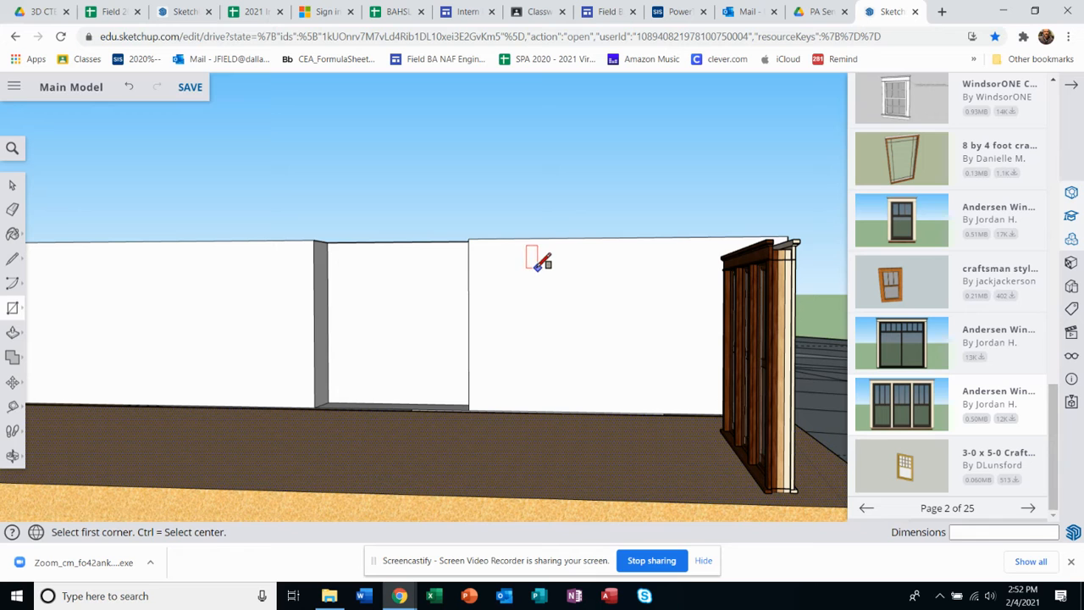
pyautogui.click(536, 265)
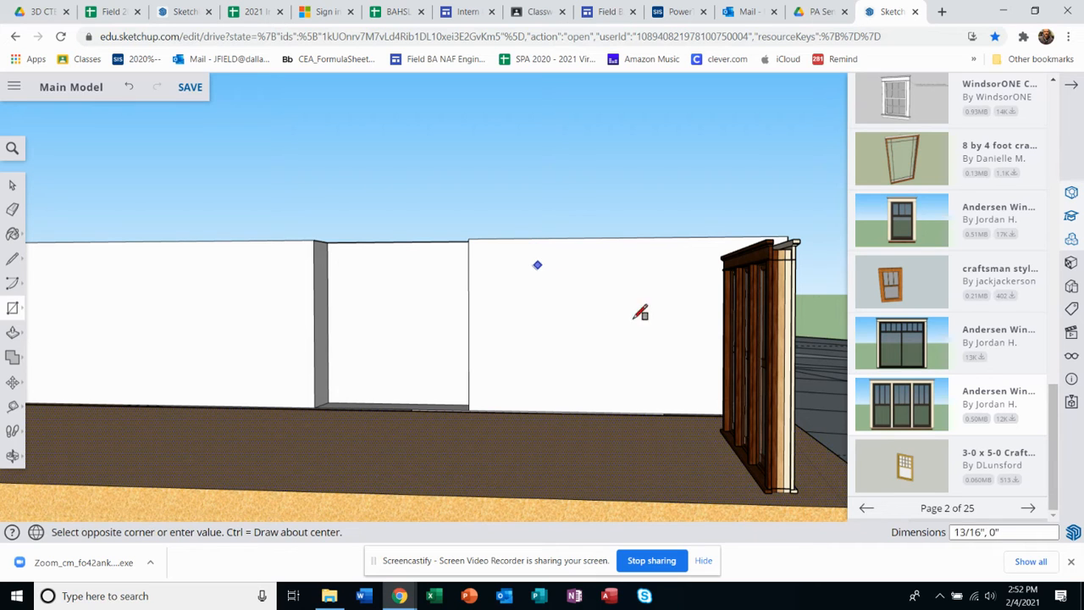
pyautogui.moveTo(719, 339); pyautogui.dragTo(764, 375, button='middle')
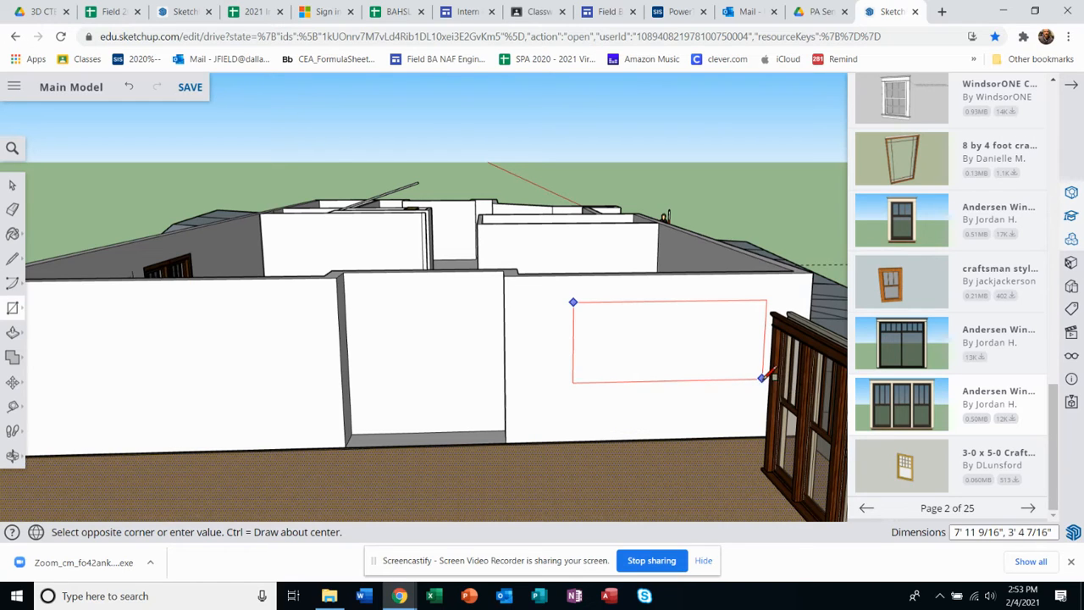
pyautogui.click(762, 379)
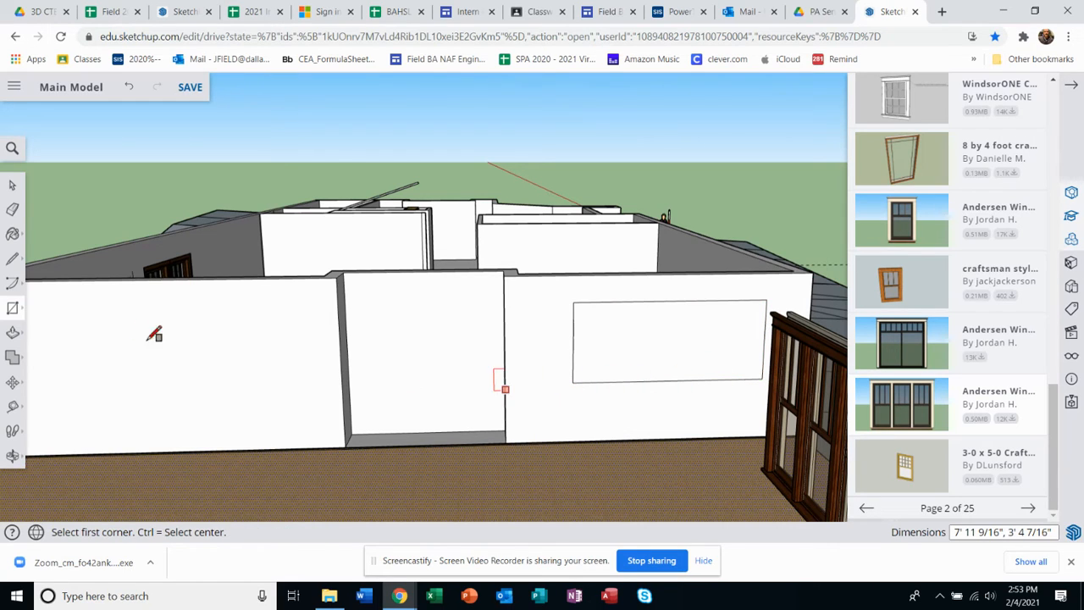
pyautogui.press('space')
# - Push the rectangular face 7" through the wall with Push/Pull to cut the window opening
pyautogui.moveTo(600, 370); pyautogui.dragTo(717, 436, button='middle')
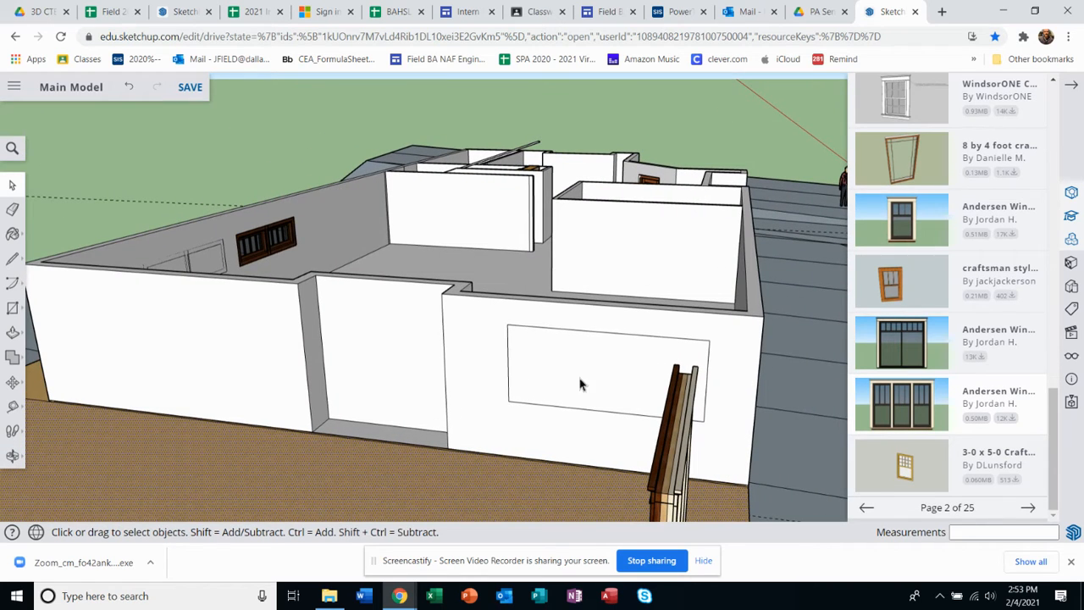
pyautogui.moveTo(586, 379); pyautogui.dragTo(497, 368, button='middle')
pyautogui.scroll(-4, 494, 363)
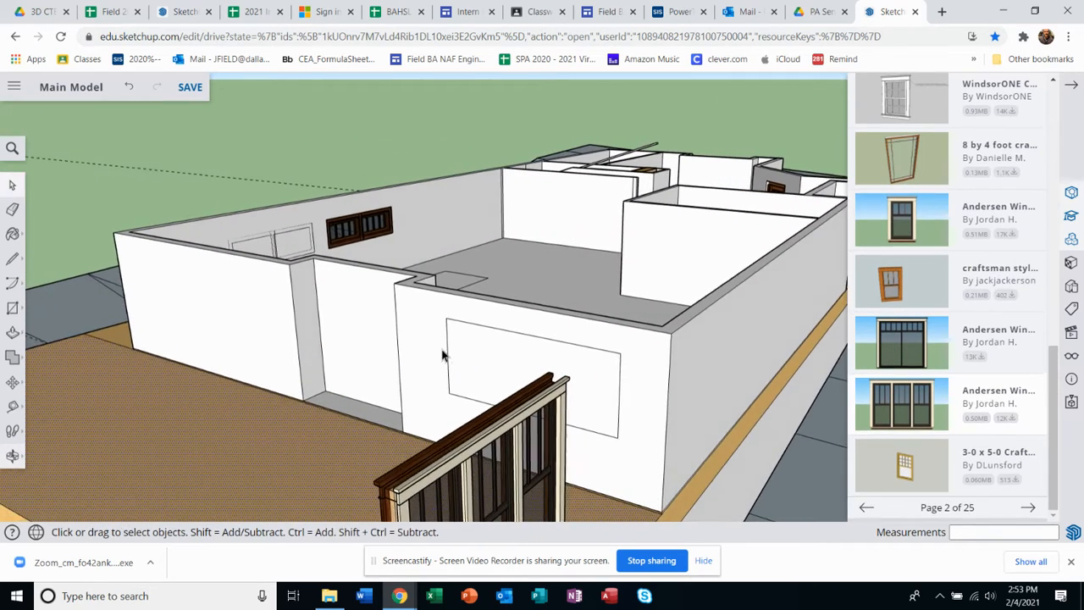
pyautogui.moveTo(478, 432); pyautogui.dragTo(482, 383, button='middle')
pyautogui.scroll(4, 482, 382)
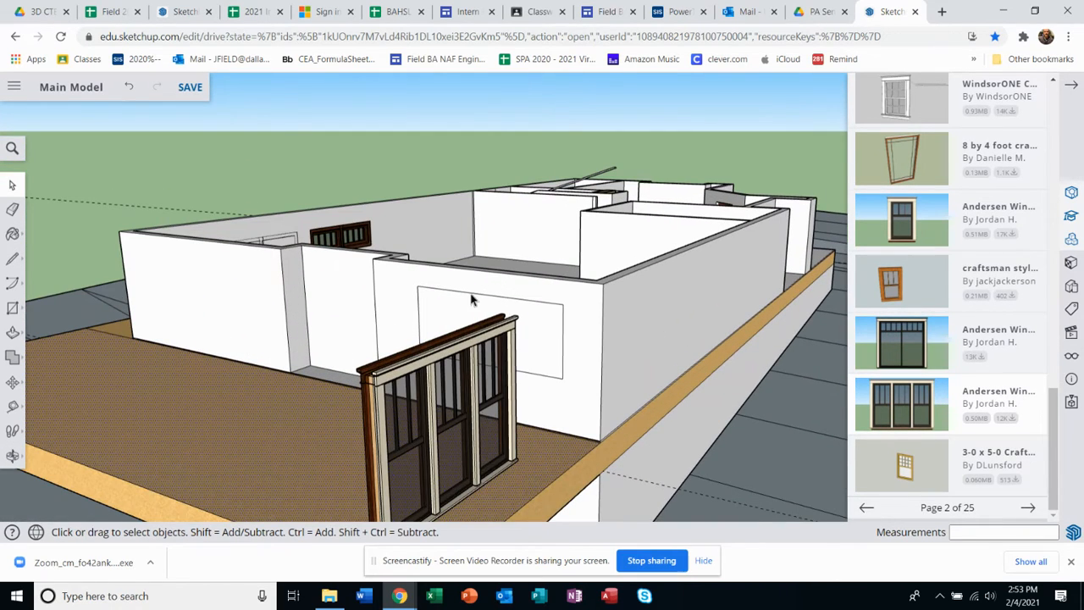
pyautogui.scroll(2, 473, 299)
pyautogui.click(467, 320)
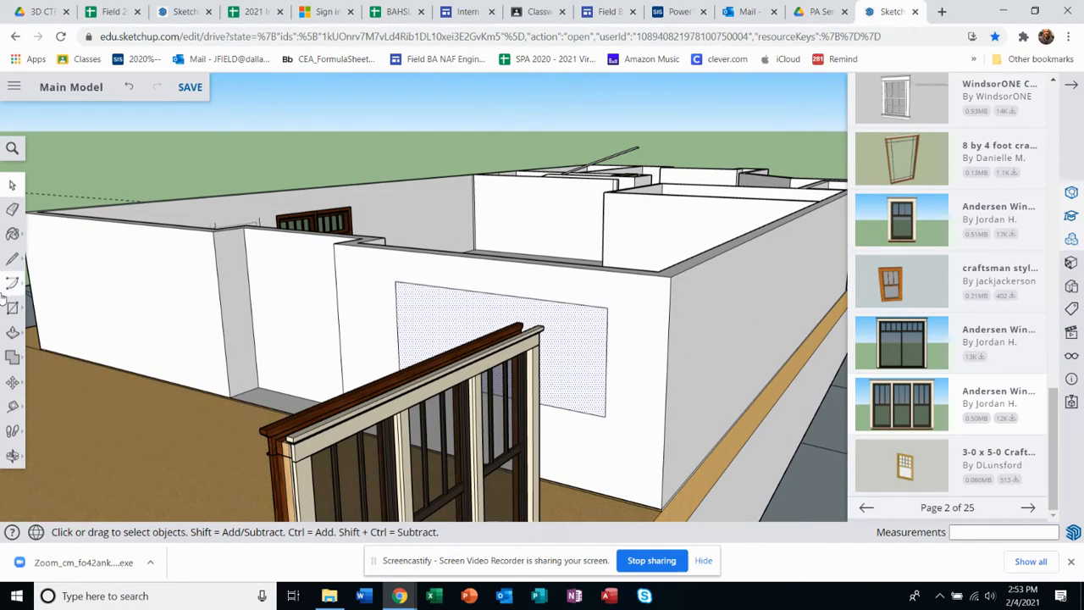
pyautogui.click(13, 332)
pyautogui.click(442, 319)
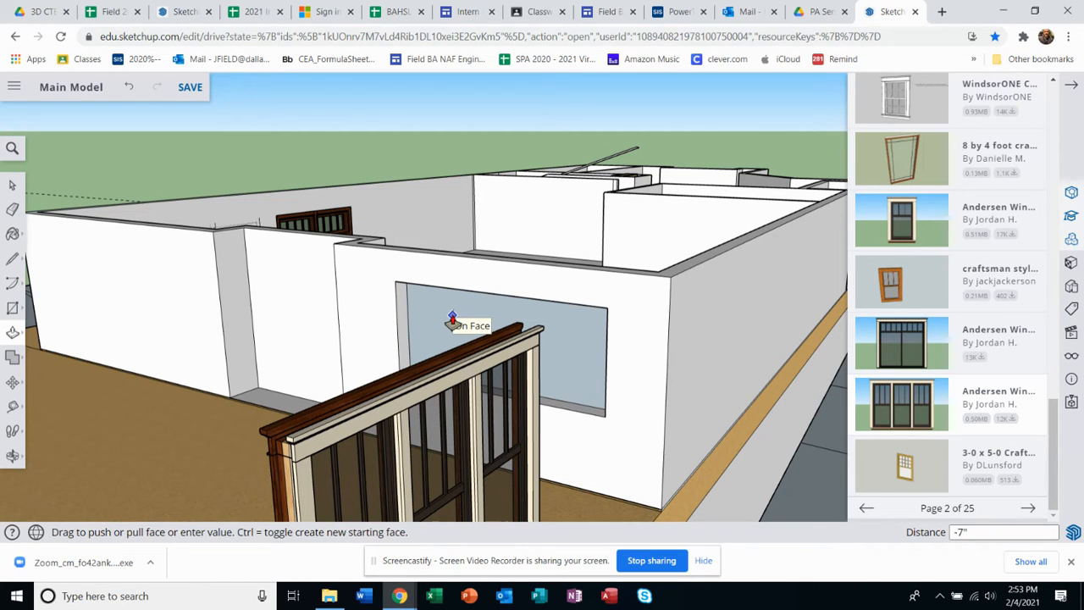
pyautogui.click(452, 321)
# - Rotate the triple-pane window component 90 degrees on the deck so it runs parallel to the wall with the opening
pyautogui.moveTo(581, 352); pyautogui.dragTo(541, 357, button='middle')
pyautogui.moveTo(541, 357); pyautogui.dragTo(611, 337)
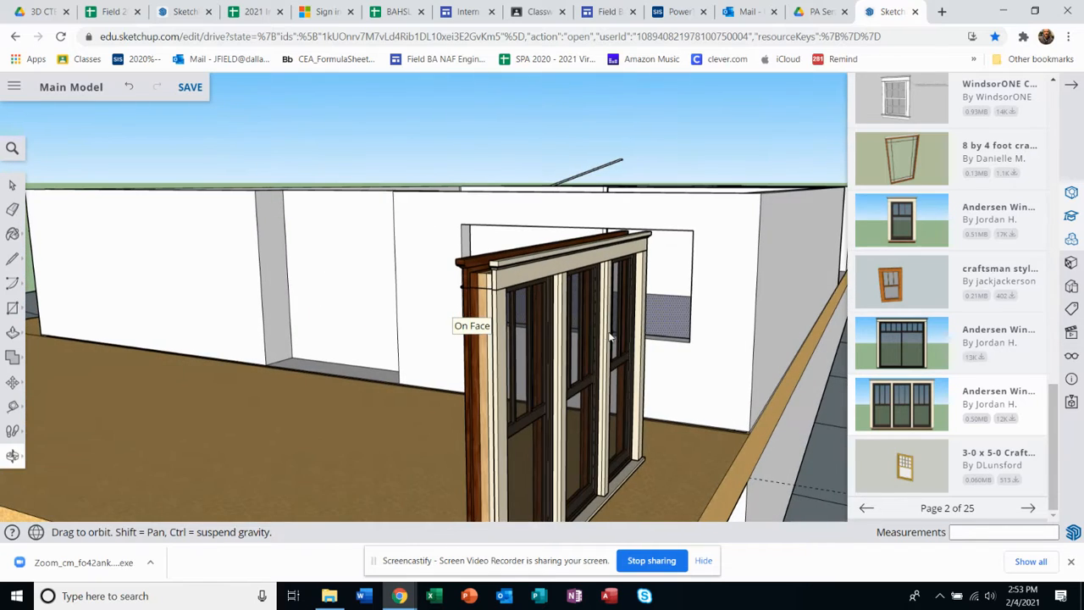
pyautogui.scroll(-3, 606, 337)
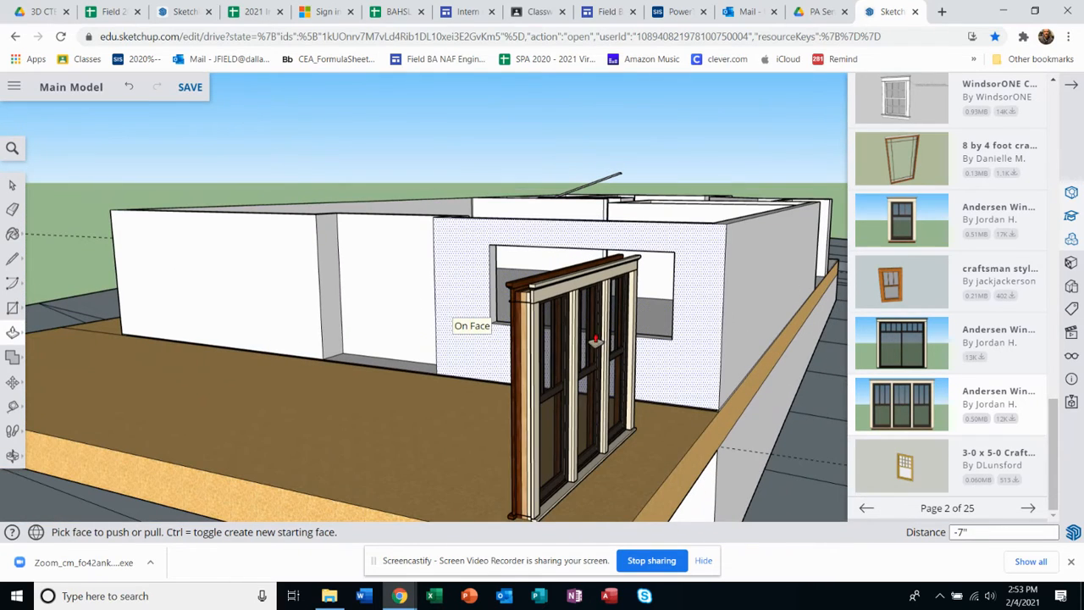
pyautogui.click(12, 386)
pyautogui.click(57, 383)
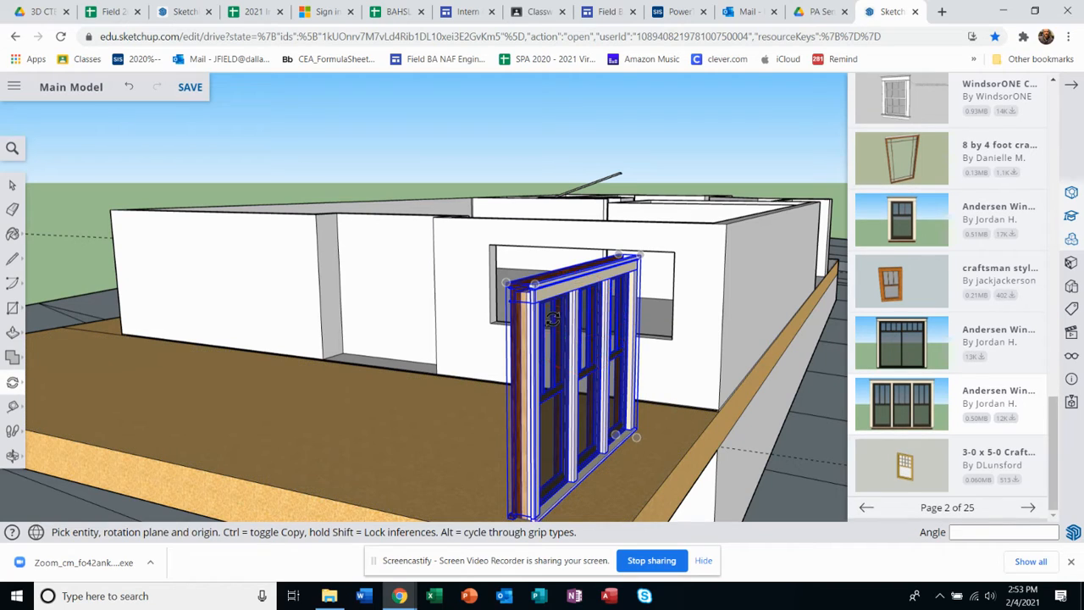
pyautogui.scroll(-2, 550, 326)
pyautogui.moveTo(549, 327); pyautogui.dragTo(627, 440, button='middle')
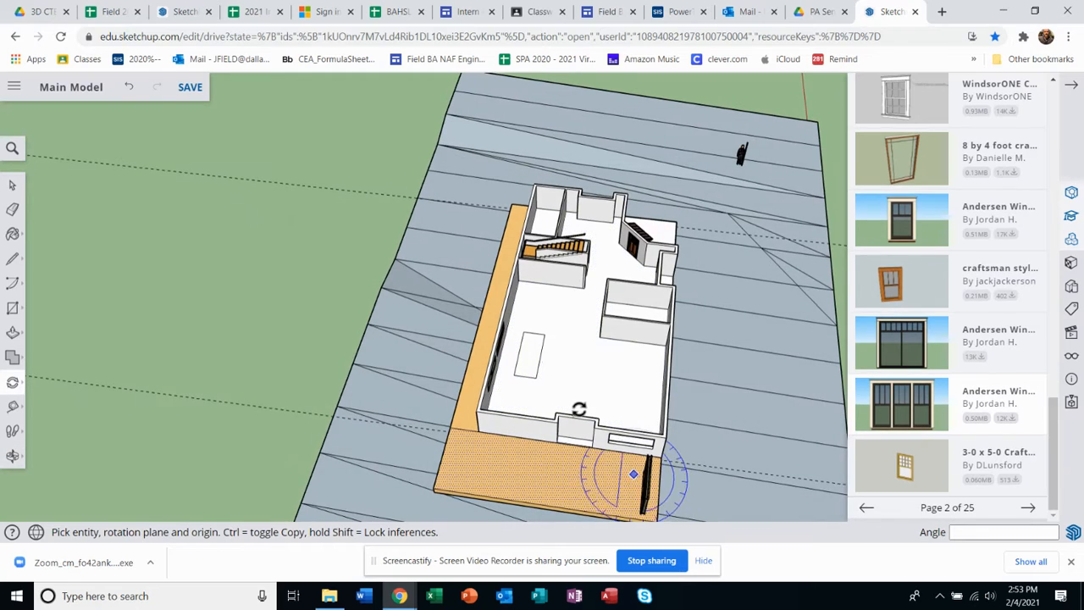
pyautogui.scroll(-3, 579, 410)
pyautogui.moveTo(557, 453); pyautogui.dragTo(589, 505, button='middle')
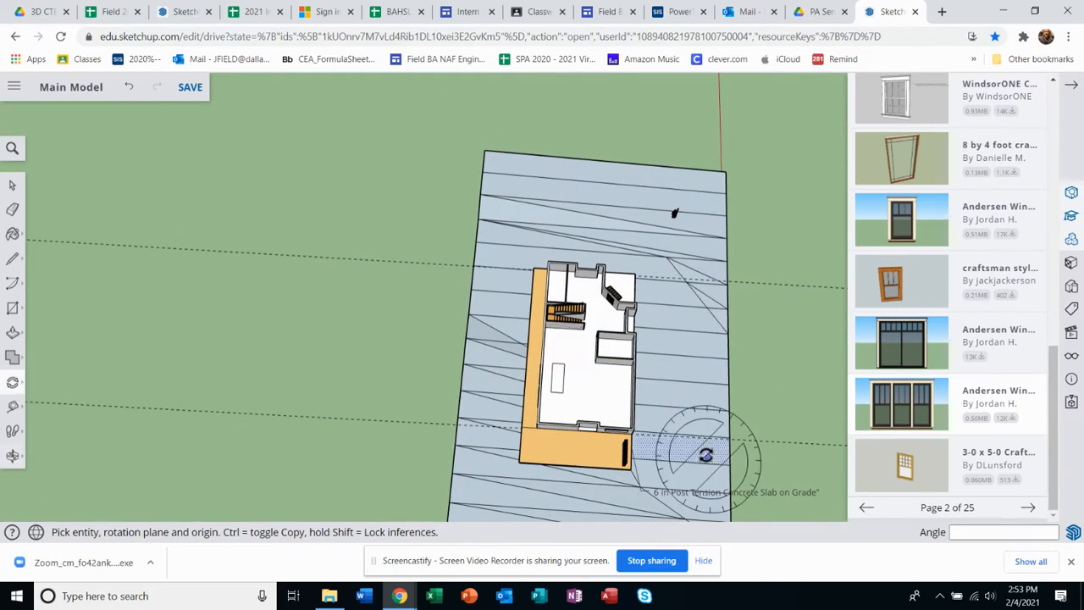
pyautogui.scroll(6, 634, 445)
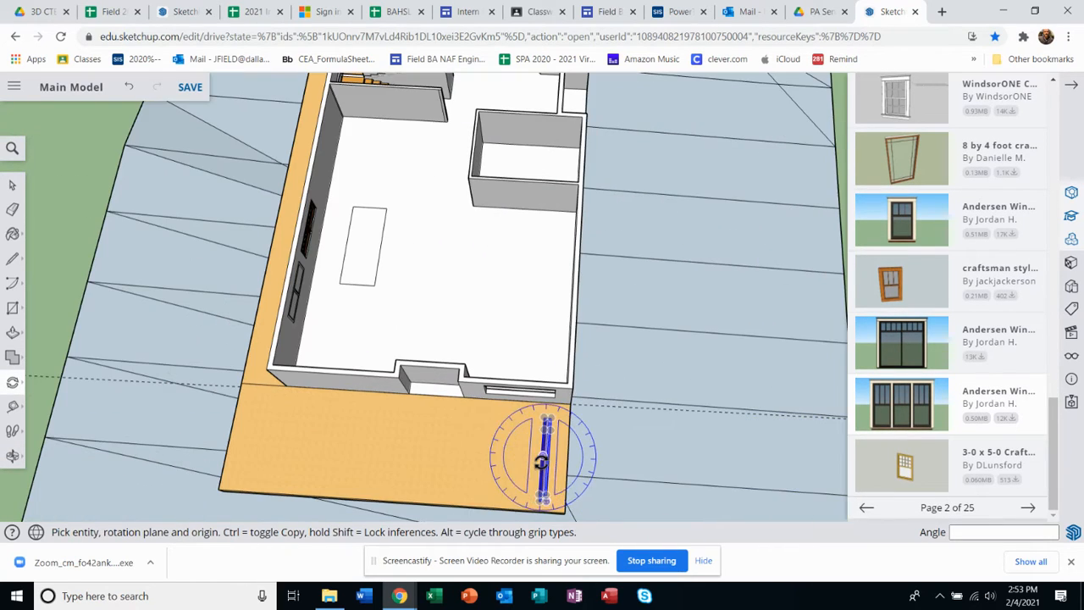
pyautogui.moveTo(546, 457); pyautogui.dragTo(594, 462)
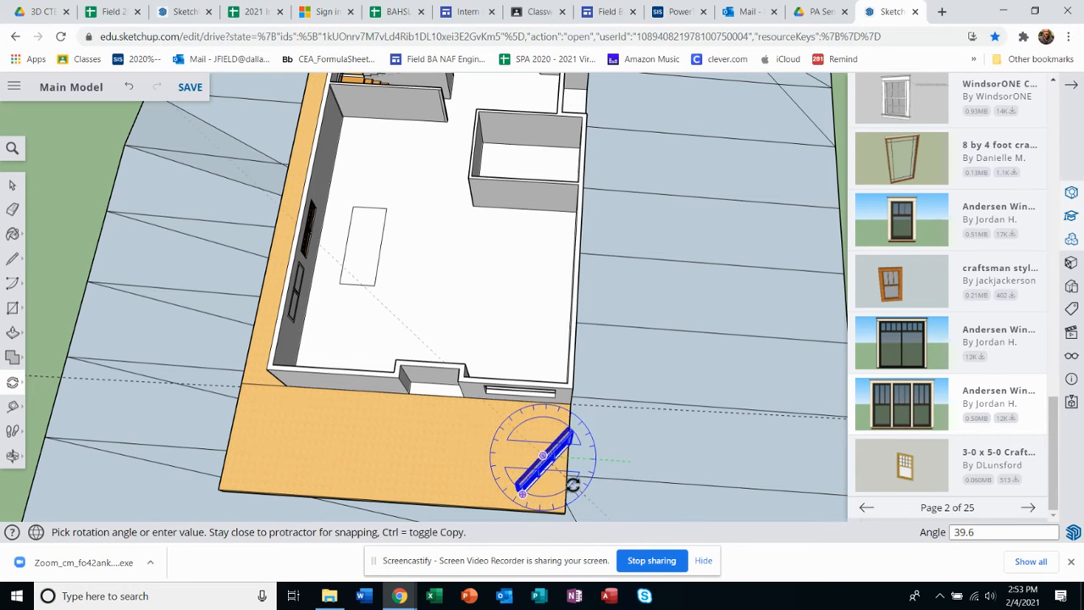
# - Move the rotated window component across the deck against the wall, in front of the cut opening
pyautogui.scroll(-4, 572, 485)
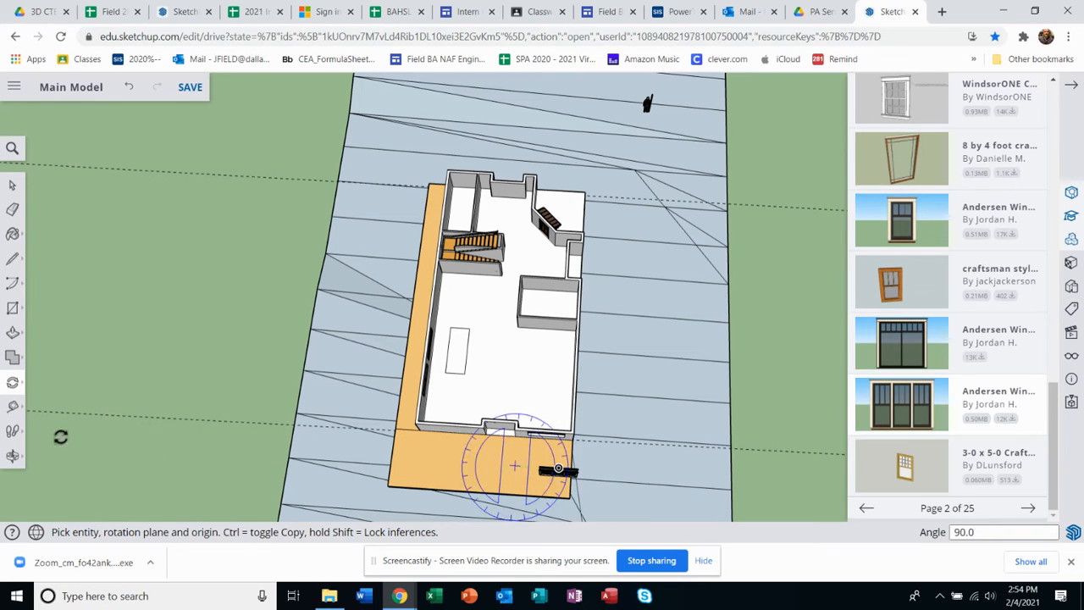
pyautogui.click(49, 359)
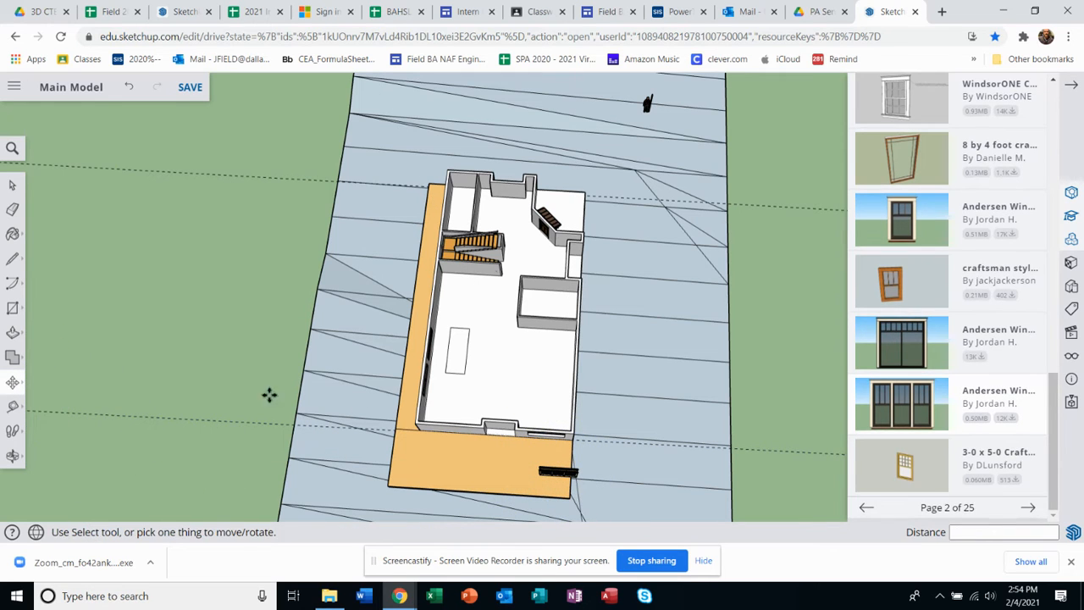
pyautogui.moveTo(498, 442); pyautogui.dragTo(525, 475, button='middle')
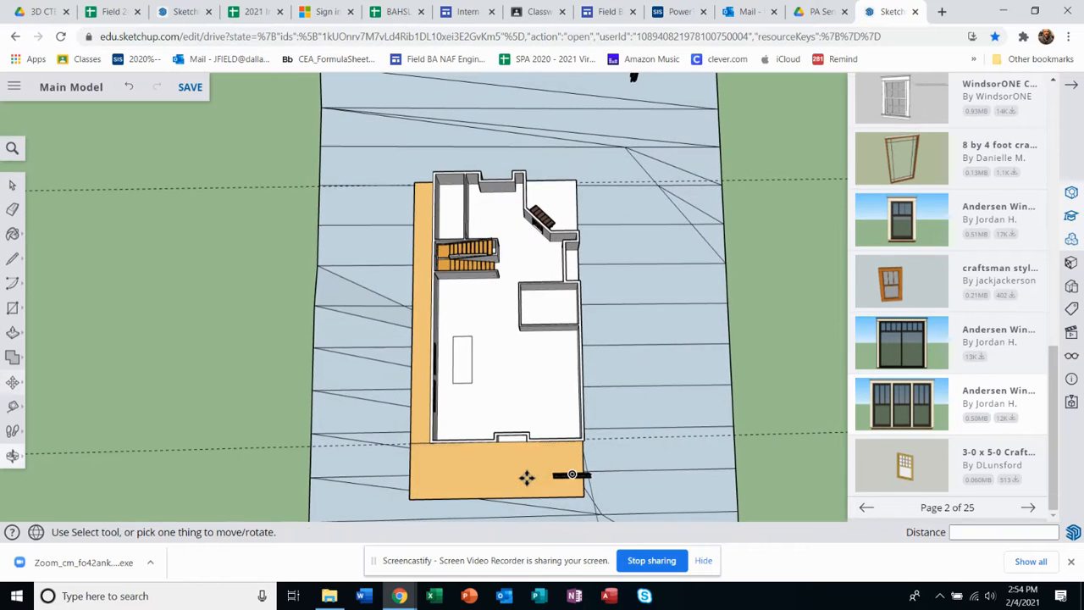
pyautogui.scroll(3, 525, 474)
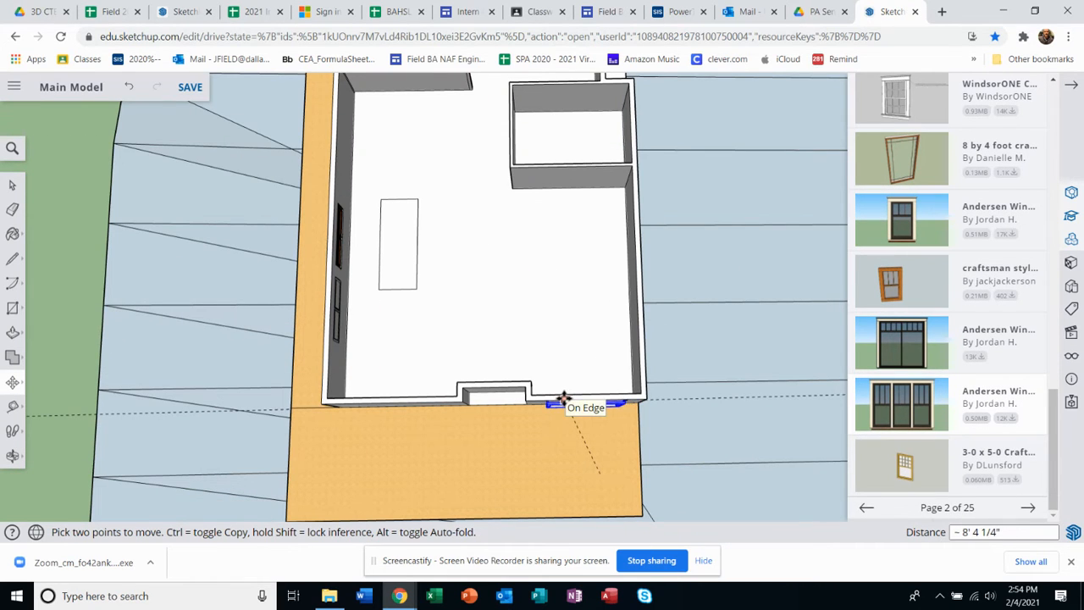
pyautogui.moveTo(577, 405); pyautogui.dragTo(582, 160, button='middle')
# - Scale the window component down vertically to roughly the height of the wall opening
pyautogui.press('m')
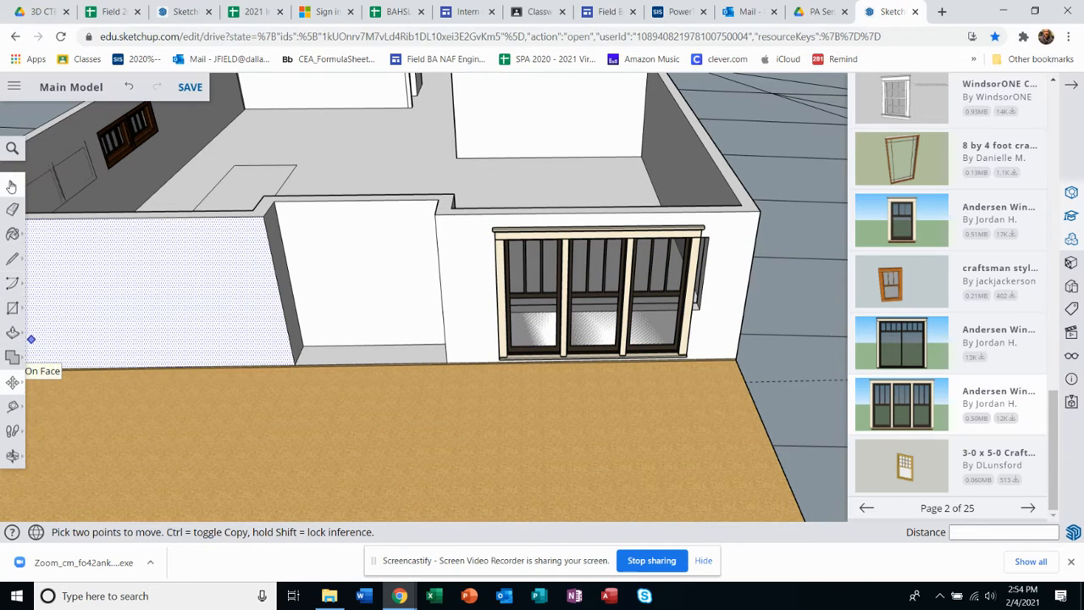
pyautogui.click(11, 186)
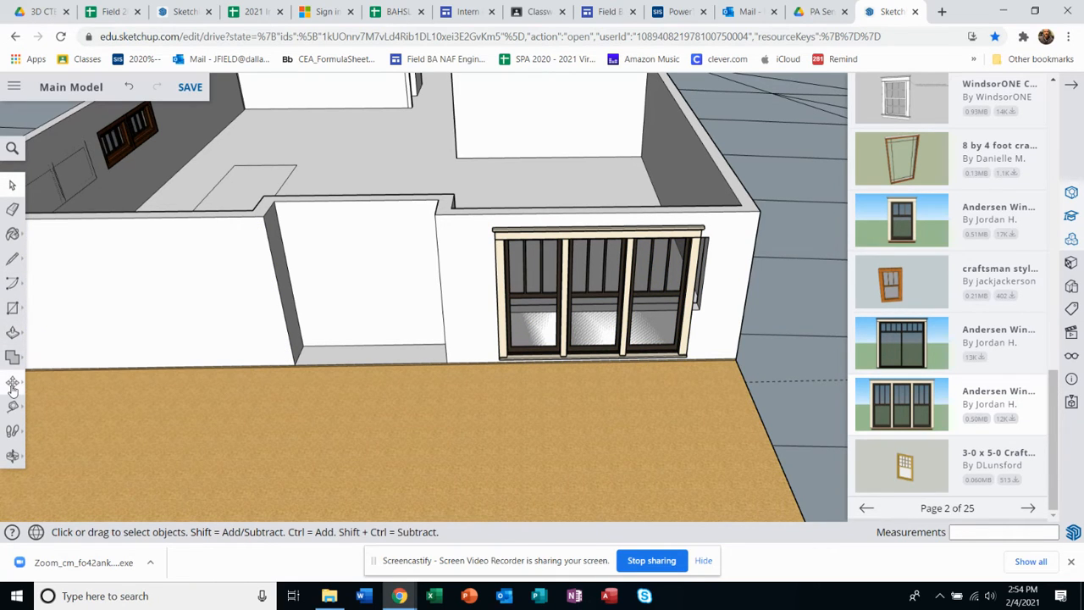
pyautogui.click(12, 386)
pyautogui.press('s')
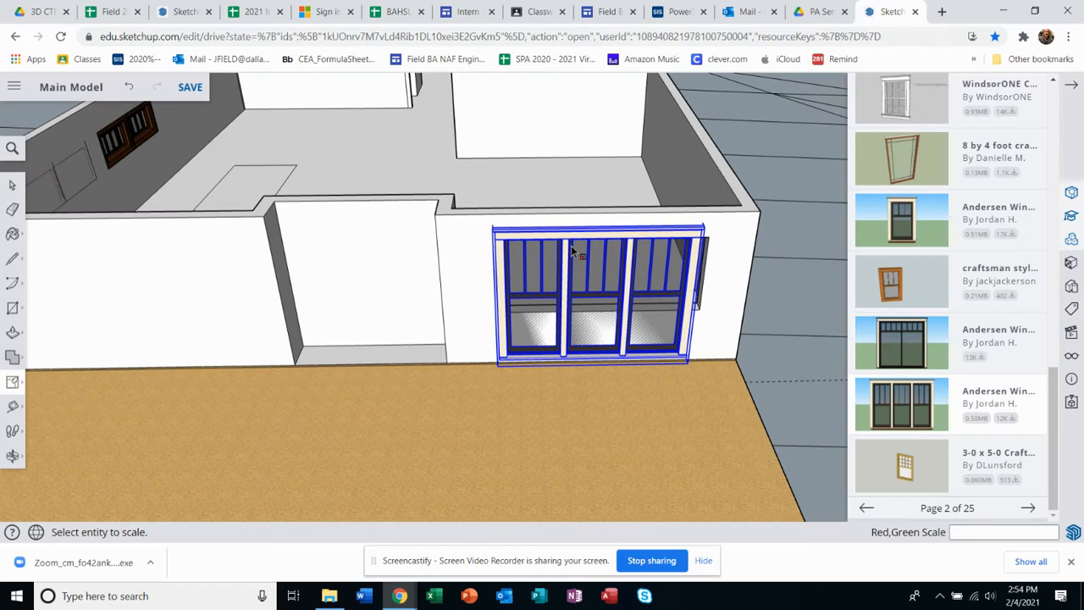
pyautogui.click(577, 255)
pyautogui.scroll(3, 714, 244)
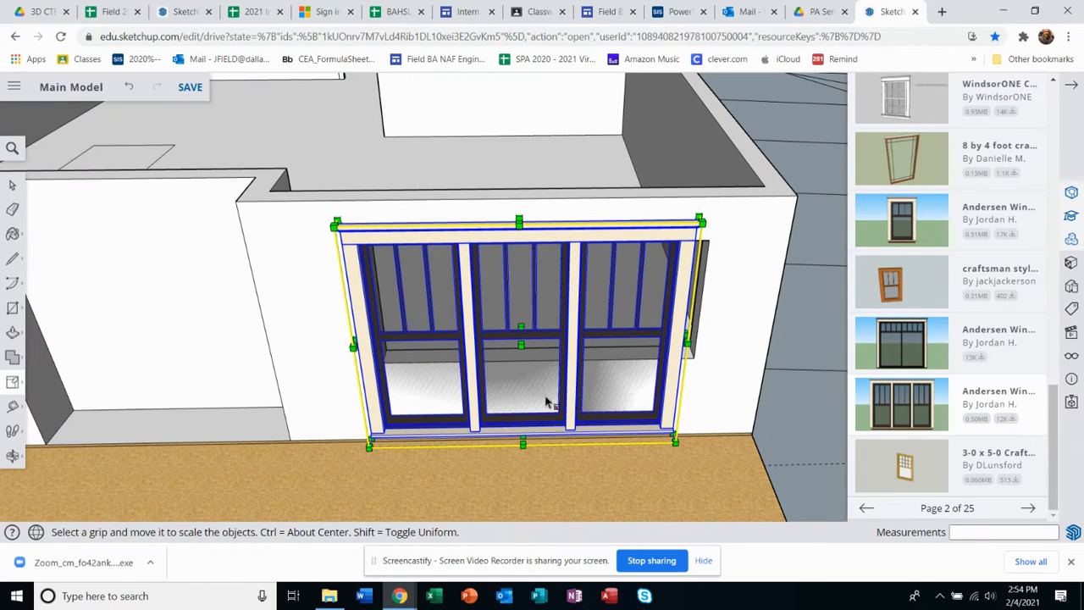
pyautogui.moveTo(368, 448); pyautogui.dragTo(379, 416)
pyautogui.press('Escape')
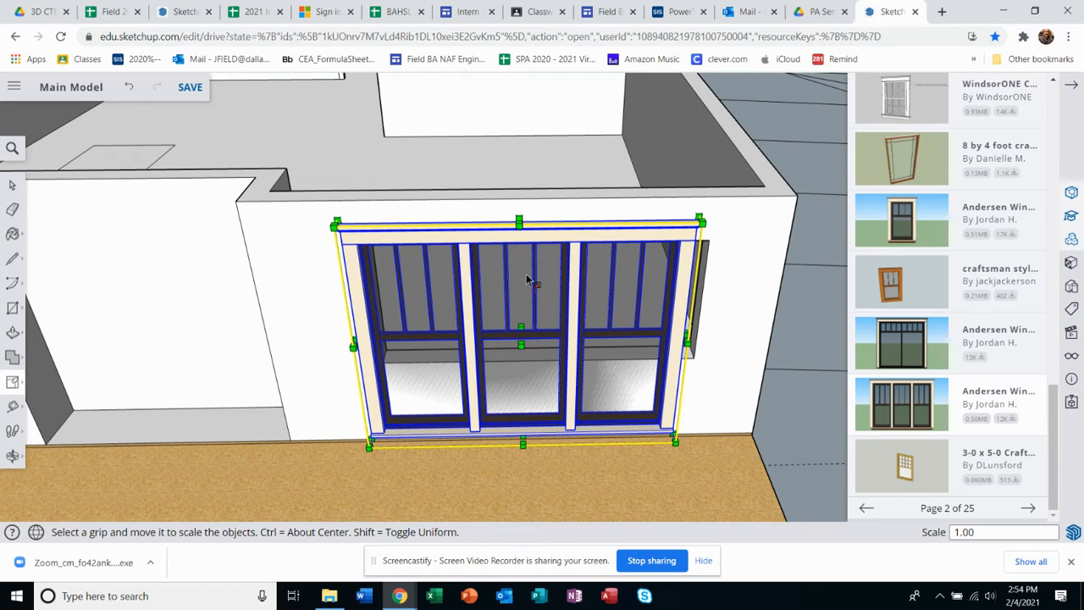
pyautogui.scroll(3, 523, 230)
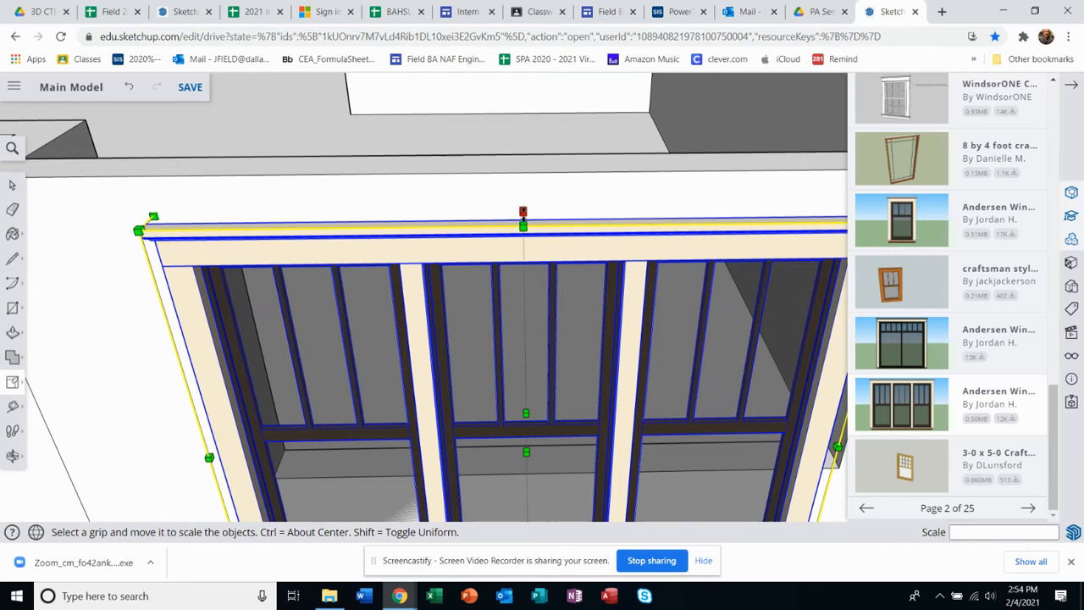
pyautogui.moveTo(523, 224)
pyautogui.mouseDown(button='middle')
pyautogui.moveTo(542, 219)
pyautogui.moveTo(527, 228)
pyautogui.mouseUp(button='middle')
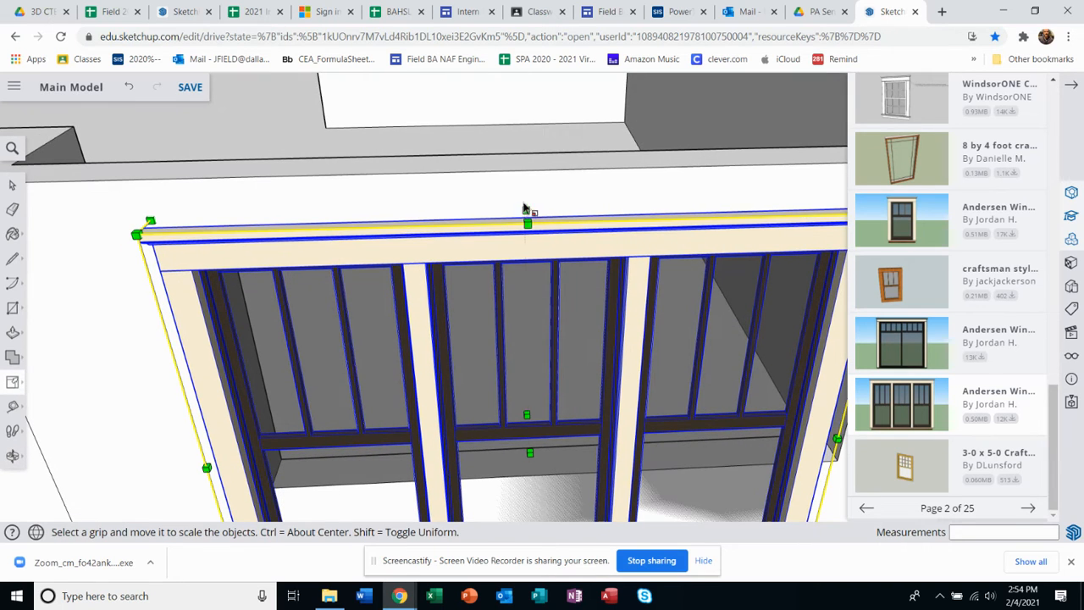
pyautogui.scroll(-5, 516, 254)
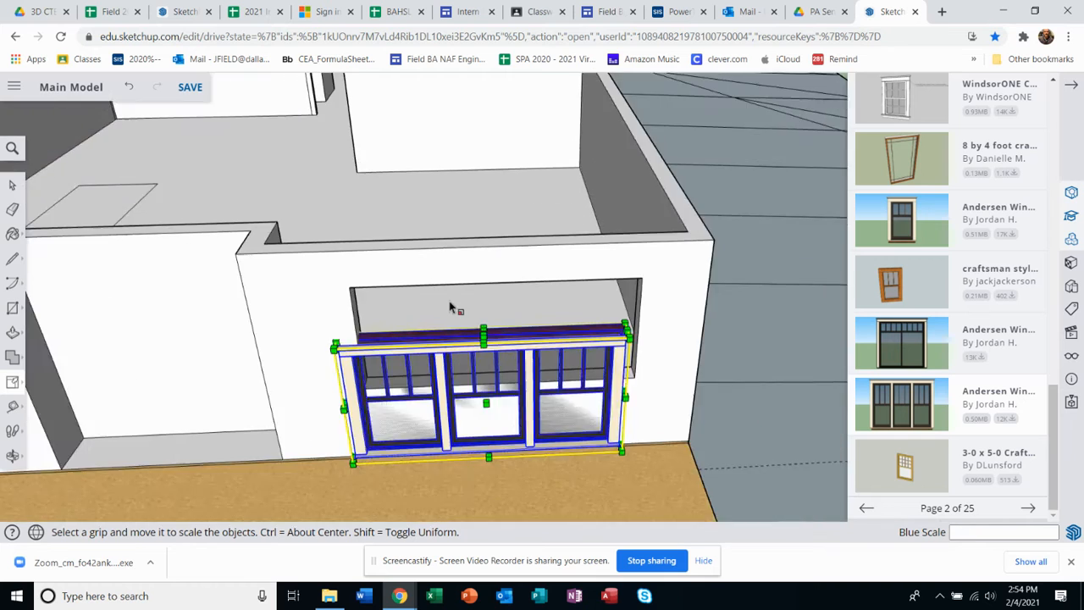
# - Move the triple-pane window component about 1' up off the deck so it overlaps the wall opening
pyautogui.moveTo(450, 308); pyautogui.dragTo(500, 295, button='middle')
pyautogui.scroll(3, 503, 292)
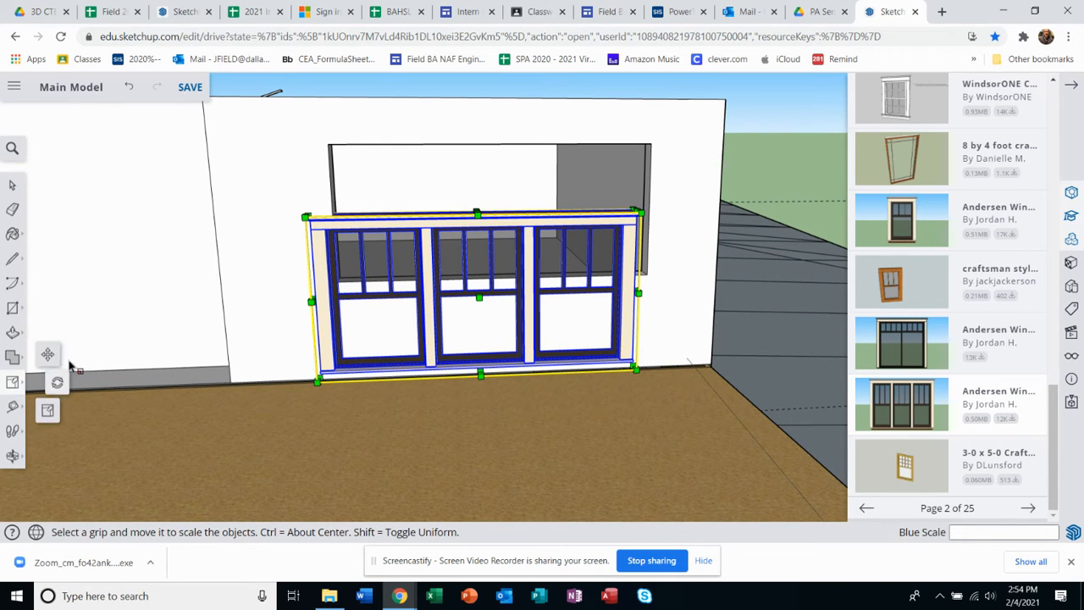
pyautogui.click(46, 355)
pyautogui.click(450, 335)
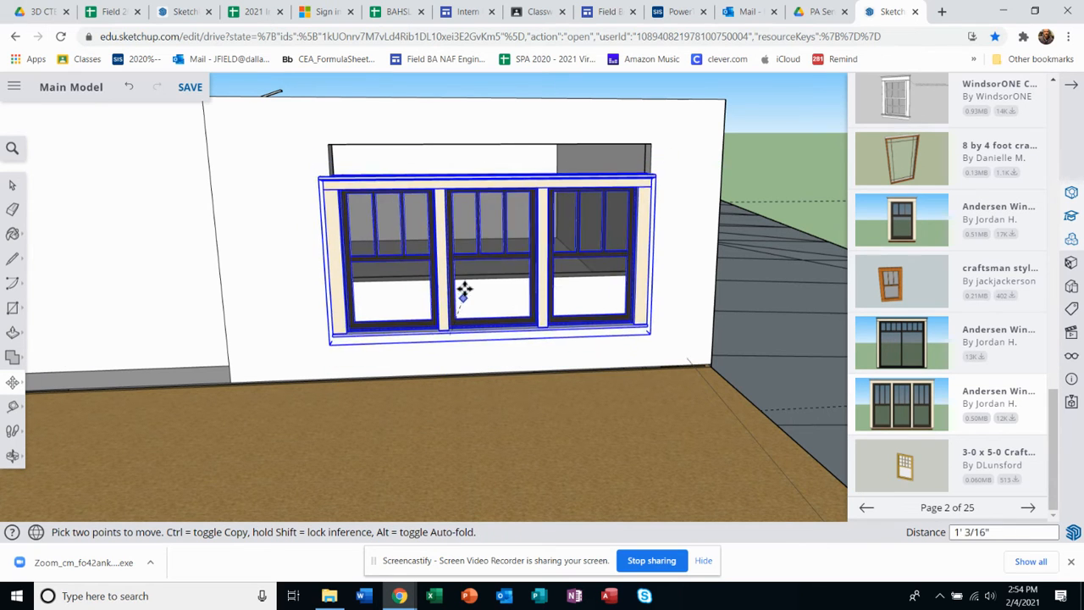
pyautogui.click(461, 282)
# - Shift the raised window component again so its frame lines up in front of the wall opening
pyautogui.moveTo(476, 292); pyautogui.dragTo(488, 256, button='middle')
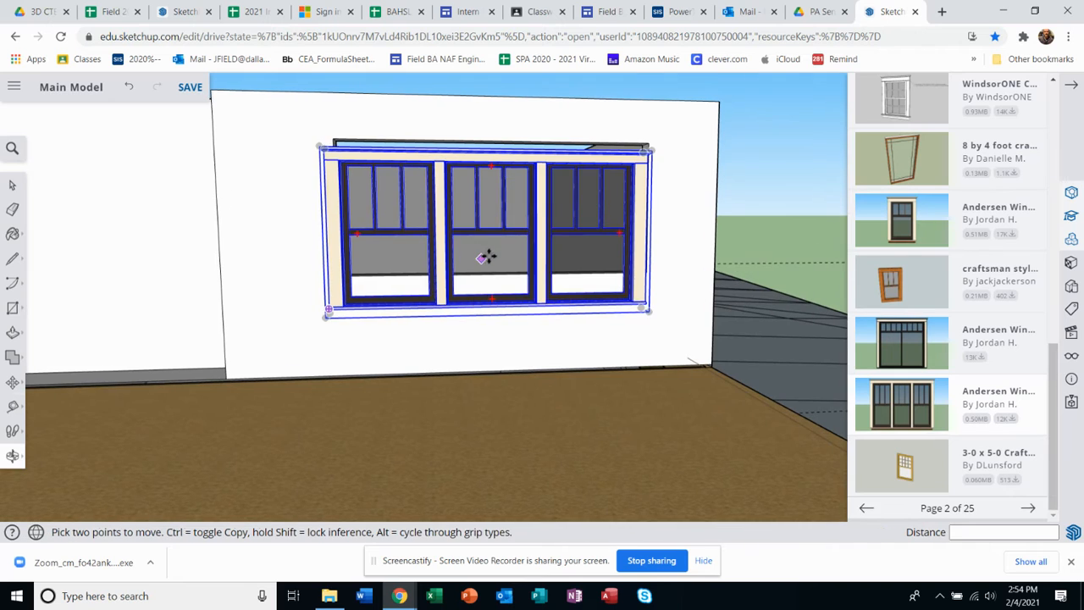
pyautogui.click(488, 255)
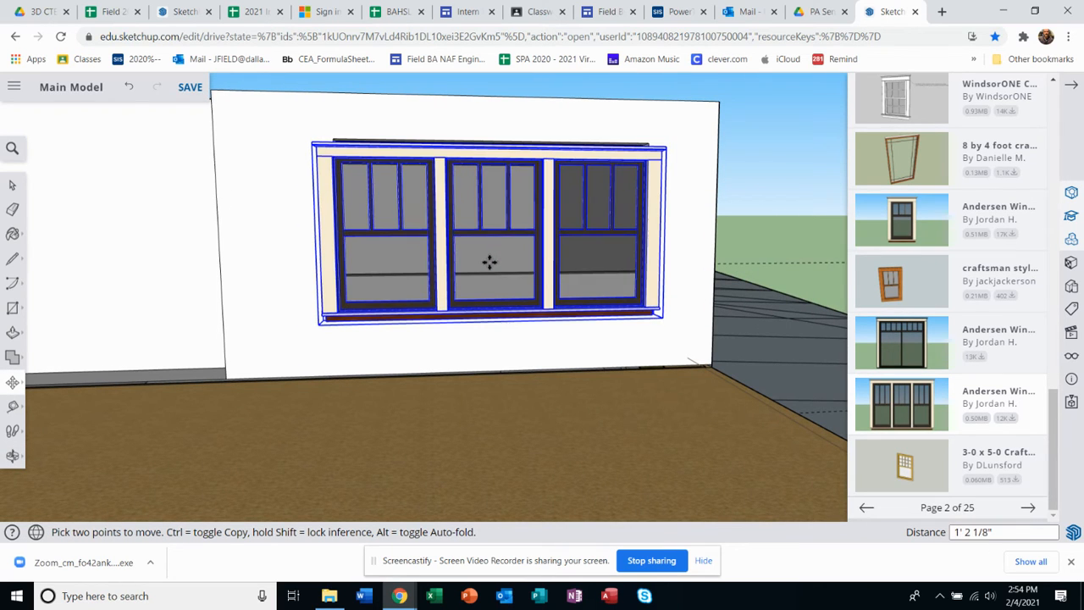
pyautogui.click(492, 263)
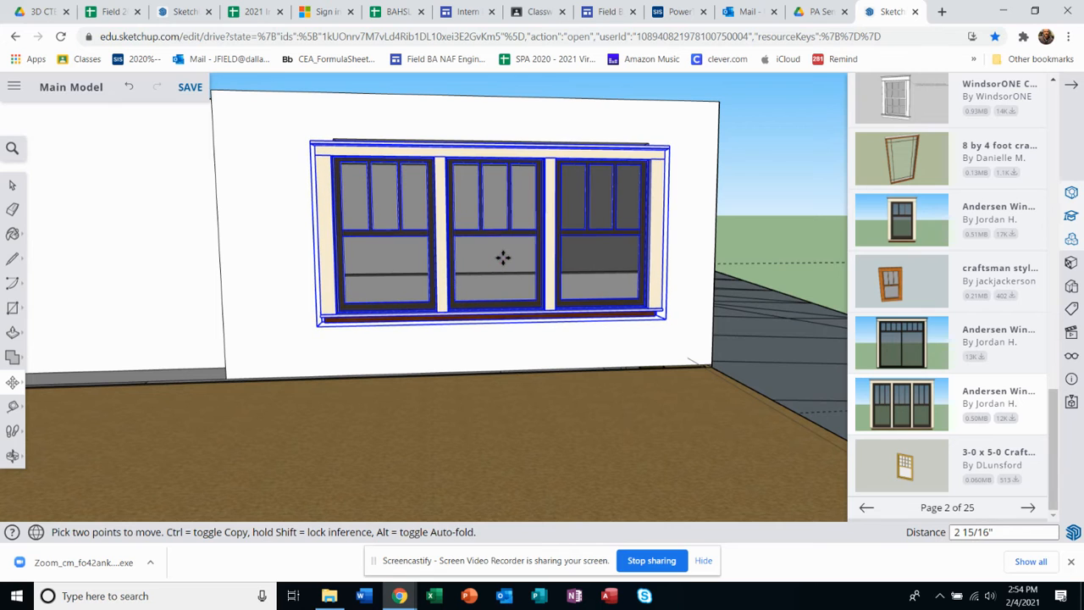
pyautogui.moveTo(507, 288); pyautogui.dragTo(500, 254, button='middle')
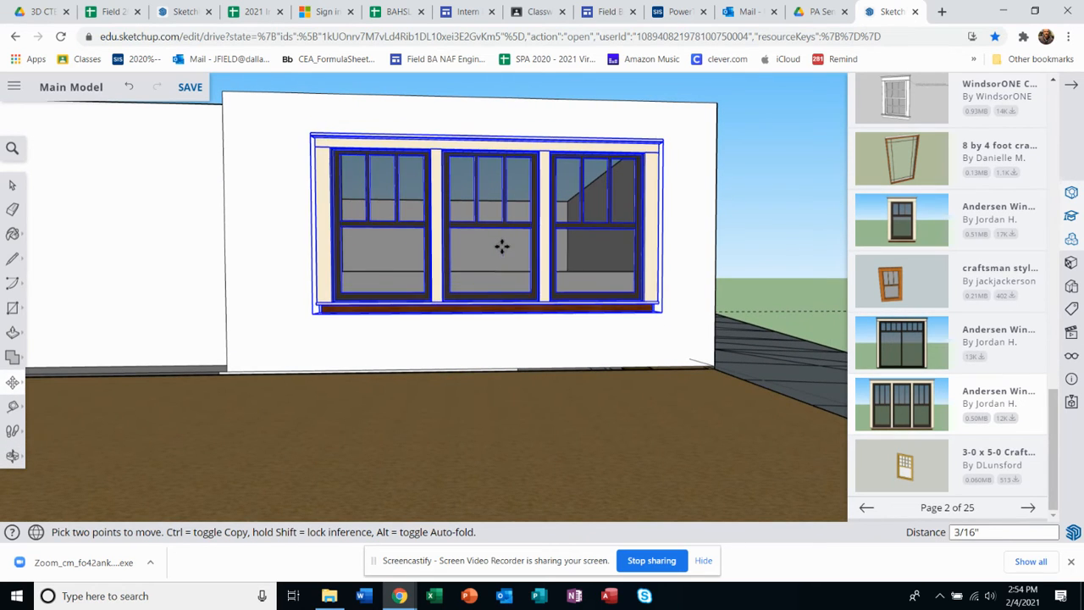
# - Move the window component about 1' 5 13/16" toward the house, working from above, until it sits against the wall over the opening
pyautogui.moveTo(514, 269); pyautogui.dragTo(559, 284, button='middle')
pyautogui.scroll(3, 559, 283)
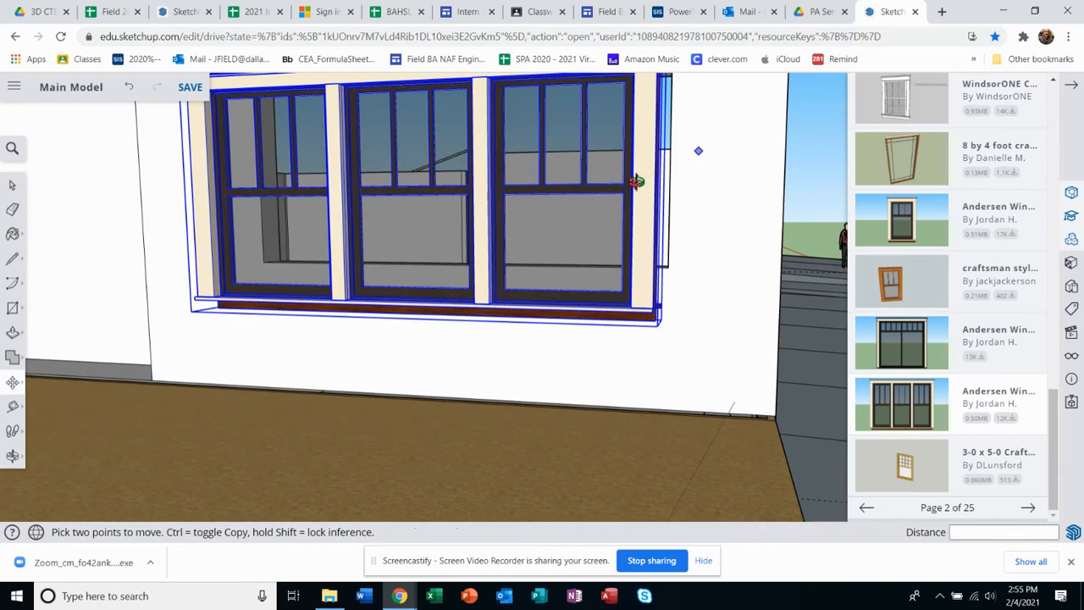
pyautogui.moveTo(636, 181); pyautogui.dragTo(590, 305, button='middle')
pyautogui.scroll(-5, 586, 305)
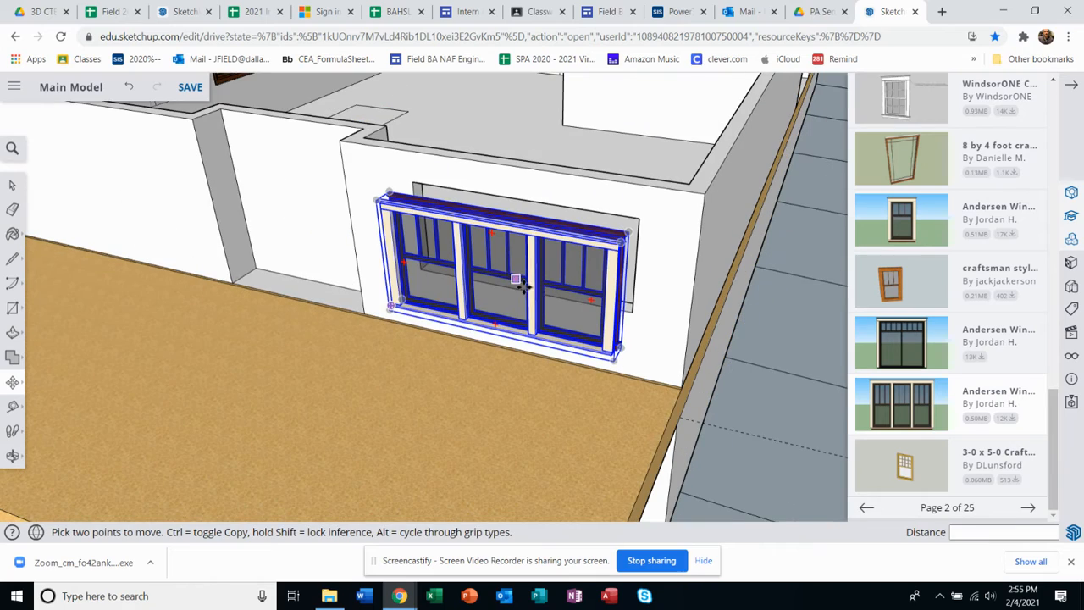
pyautogui.moveTo(499, 283); pyautogui.dragTo(563, 518, button='middle')
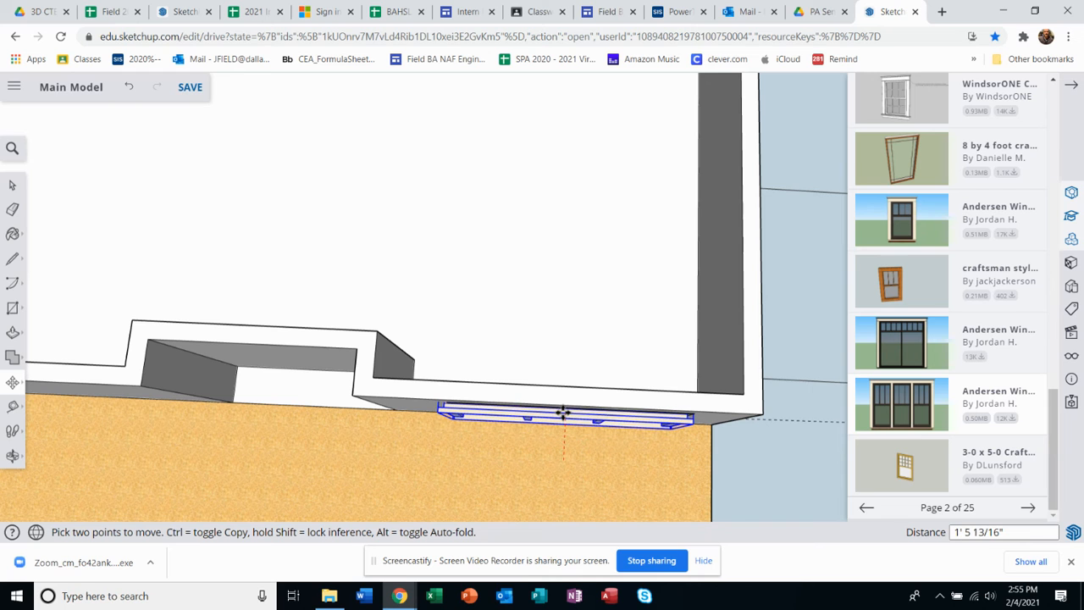
pyautogui.moveTo(562, 415); pyautogui.dragTo(583, 346, button='middle')
pyautogui.scroll(4, 715, 306)
pyautogui.scroll(2, 690, 303)
pyautogui.press('m')
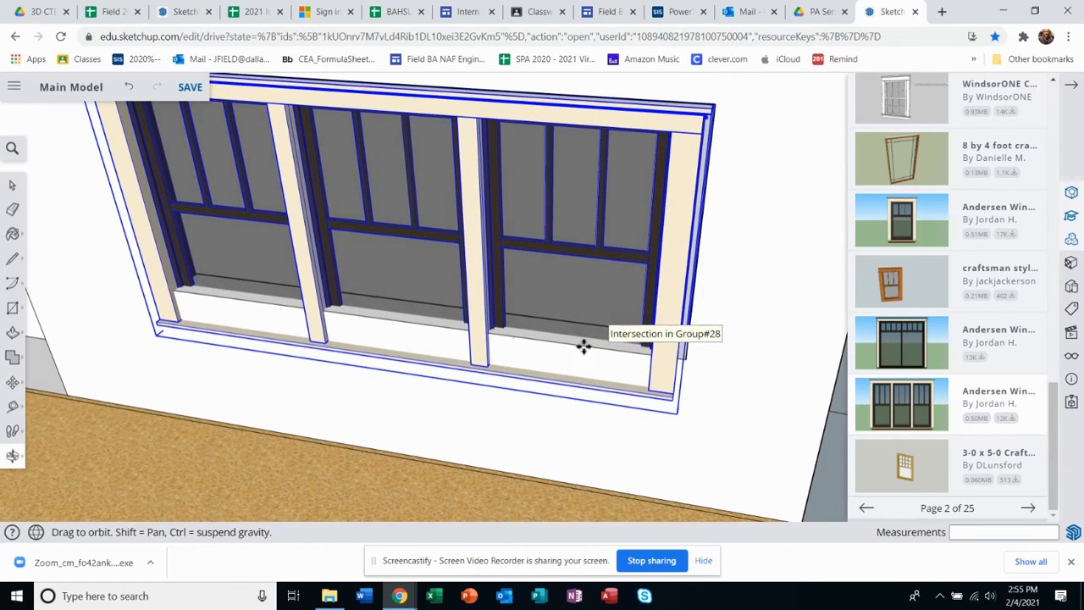
# - Push the bottom face of the wall opening down about 6 1/4" with Push/Pull so it reaches the window's sill
pyautogui.click(10, 184)
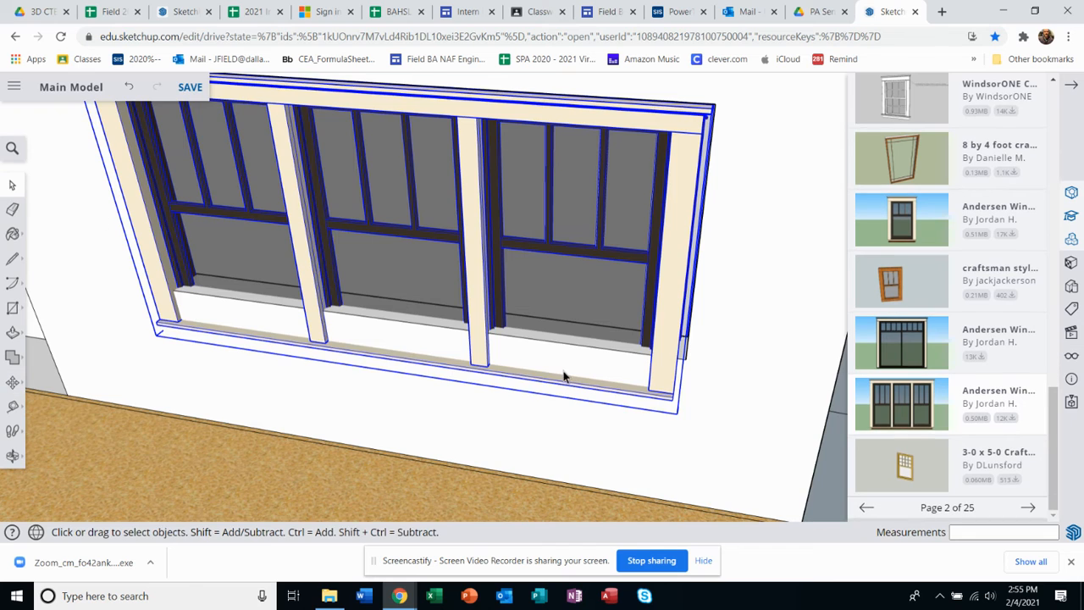
pyautogui.scroll(3, 569, 394)
pyautogui.scroll(-2, 635, 379)
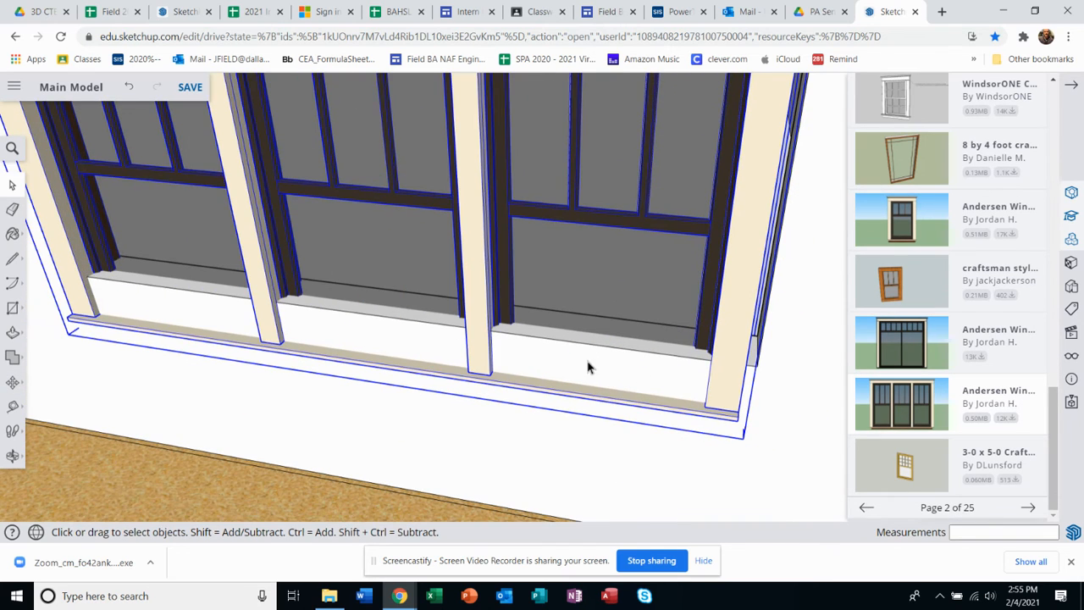
pyautogui.scroll(-3, 590, 368)
pyautogui.click(13, 333)
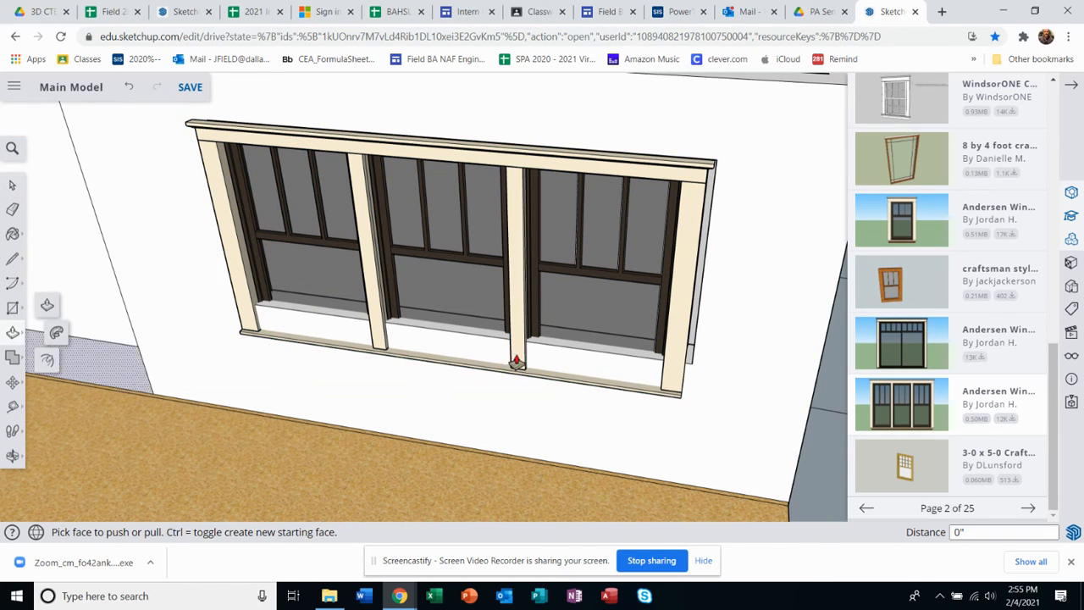
pyautogui.click(570, 347)
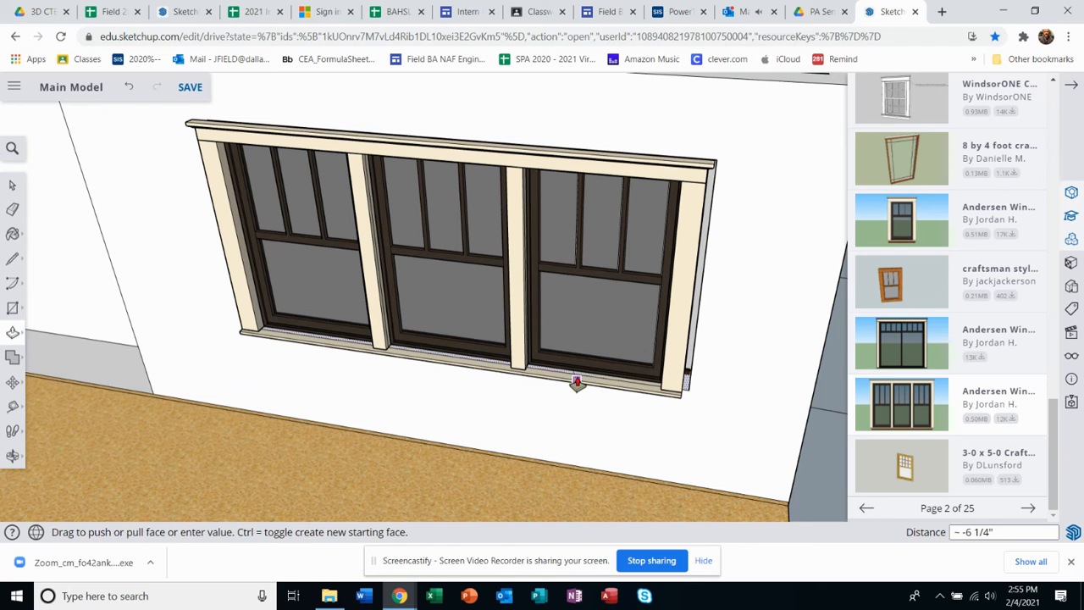
pyautogui.click(577, 382)
# - Pull the side face of the wall opening in 2 9/16" so the gap closes behind the window trim
pyautogui.moveTo(615, 364); pyautogui.dragTo(716, 303, button='middle')
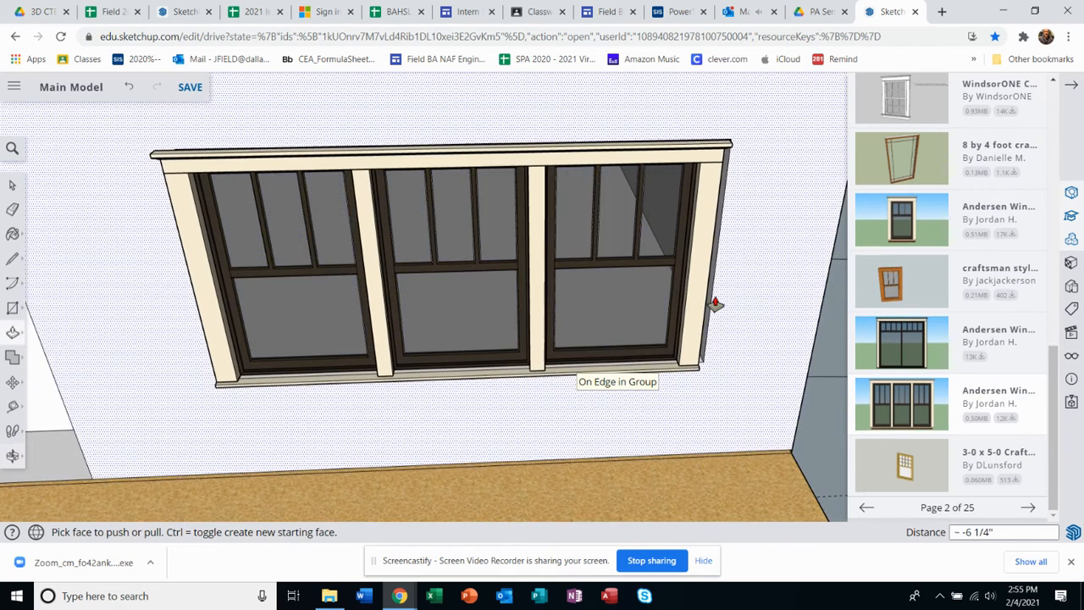
pyautogui.scroll(5, 702, 298)
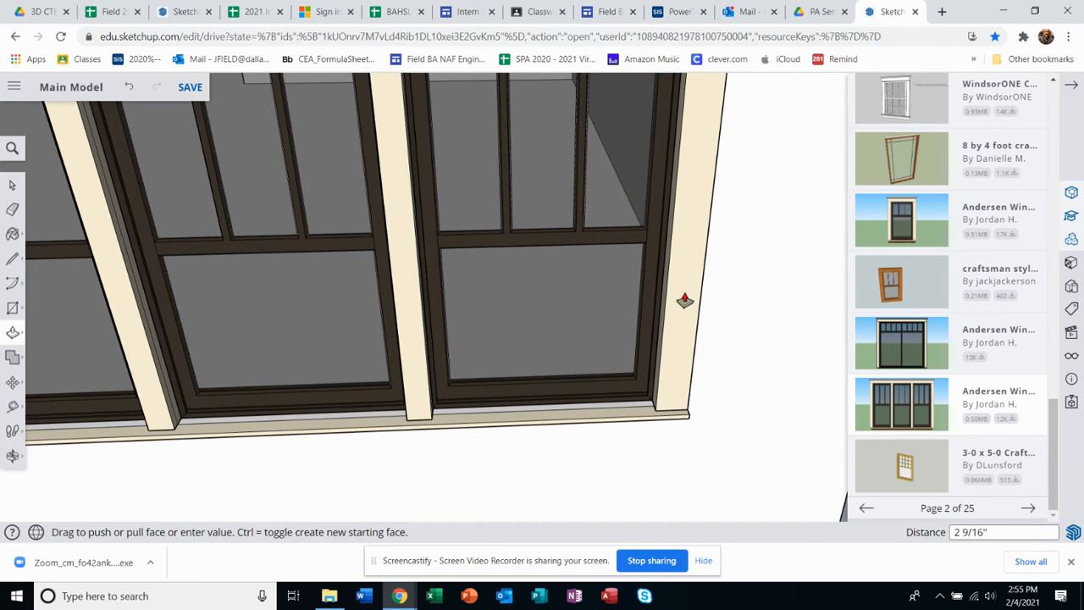
pyautogui.scroll(-5, 668, 311)
pyautogui.moveTo(660, 331); pyautogui.dragTo(378, 351, button='middle')
pyautogui.scroll(-5, 371, 354)
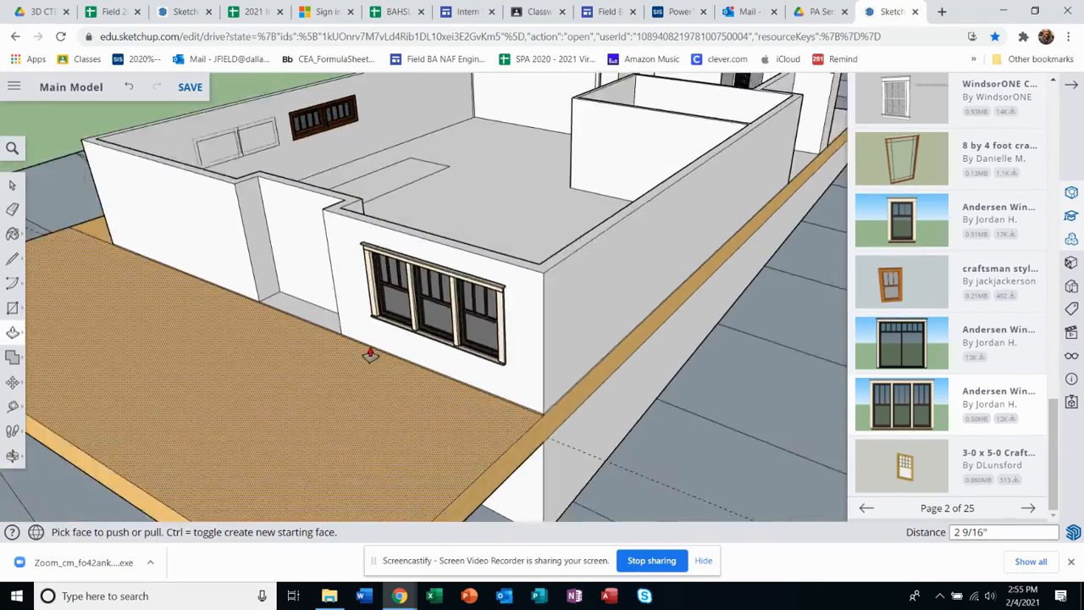
pyautogui.moveTo(422, 267); pyautogui.dragTo(292, 416, button='middle')
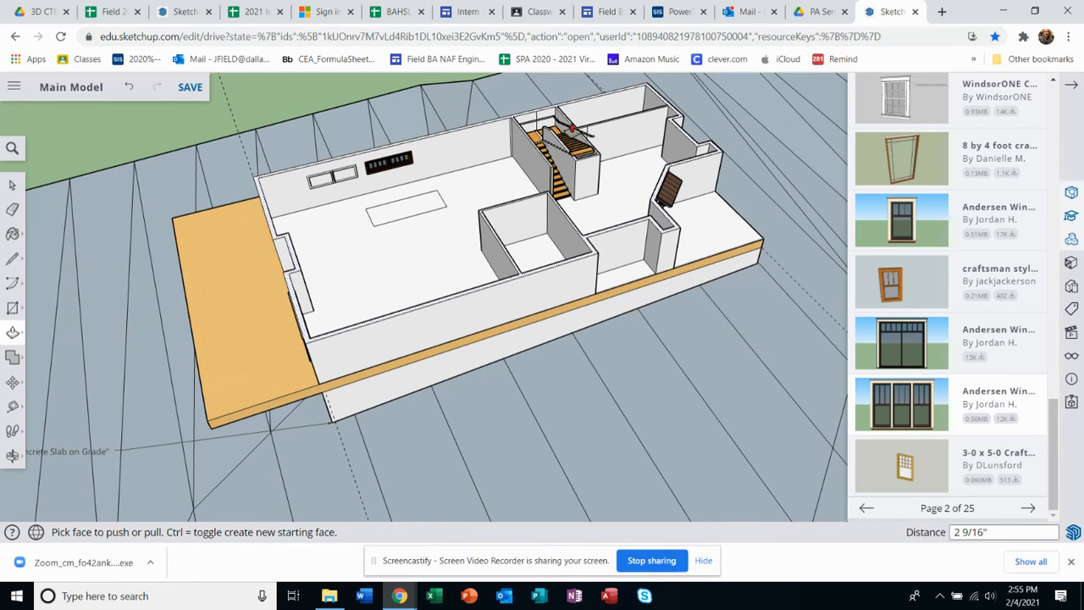
pyautogui.moveTo(643, 186); pyautogui.dragTo(653, 237, button='middle')
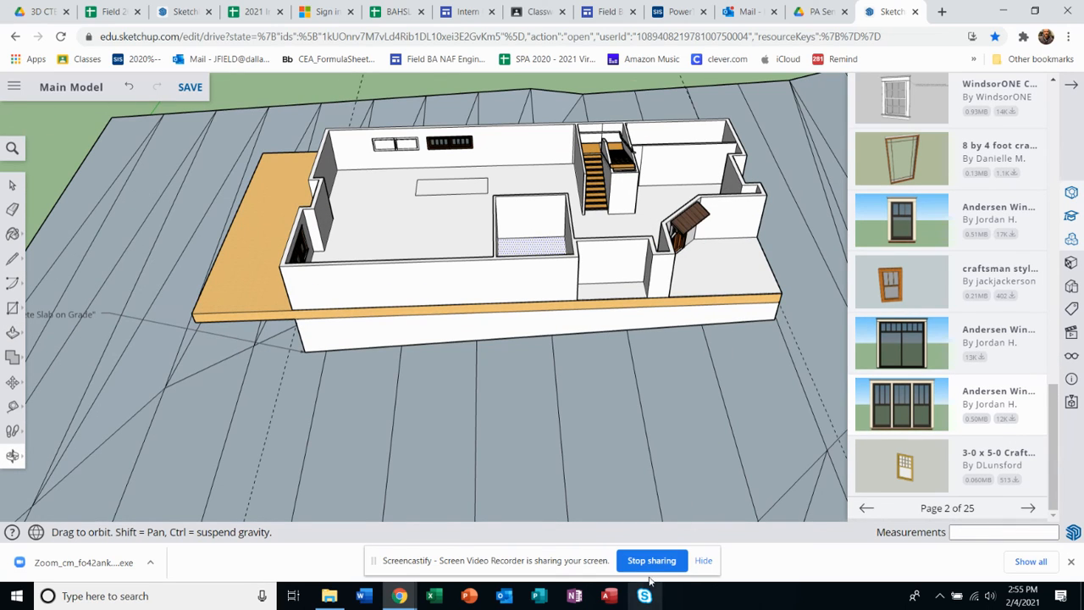